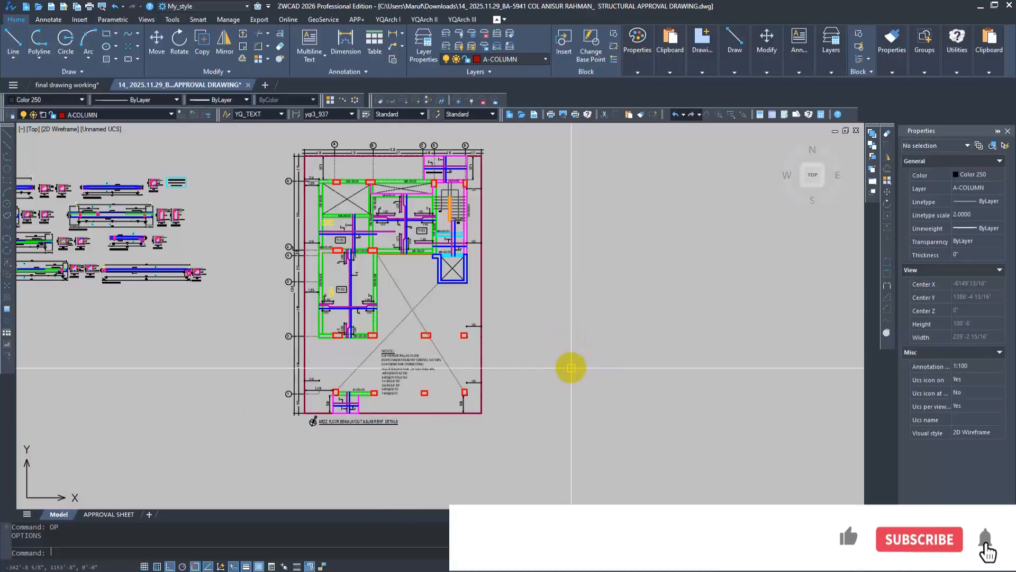
# Look over the mezzanine floor beam layout, beam details and neighbouring floor drawings in model space.
pyautogui.scroll(-6, 582, 345)
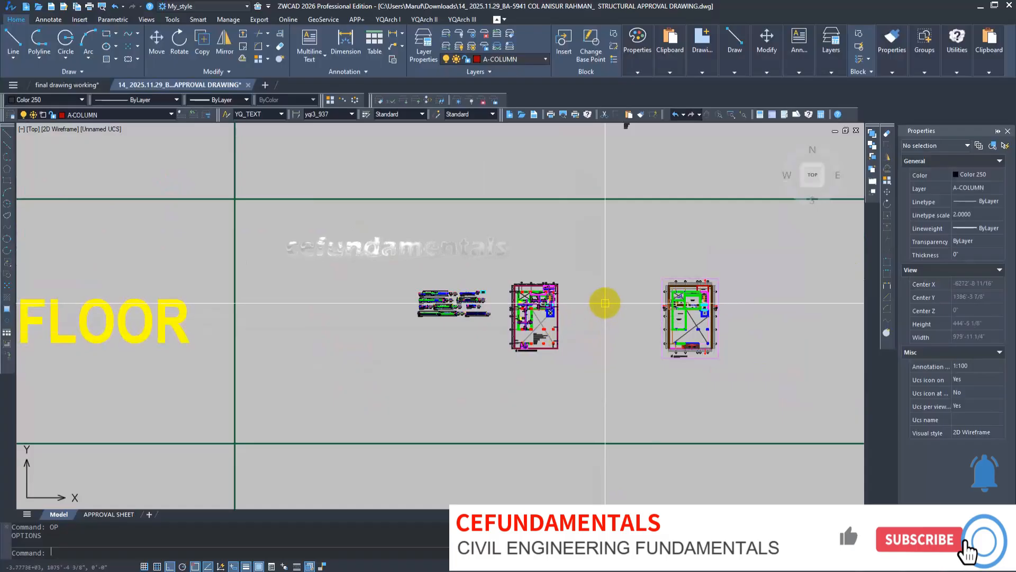
pyautogui.scroll(2, 574, 320)
pyautogui.scroll(4, 574, 321)
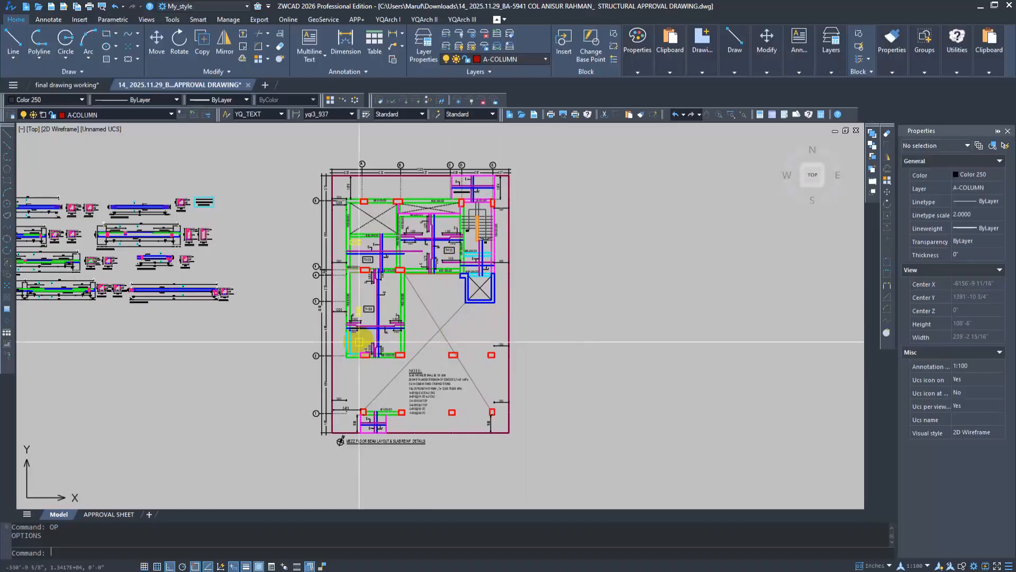
pyautogui.scroll(-3, 399, 325)
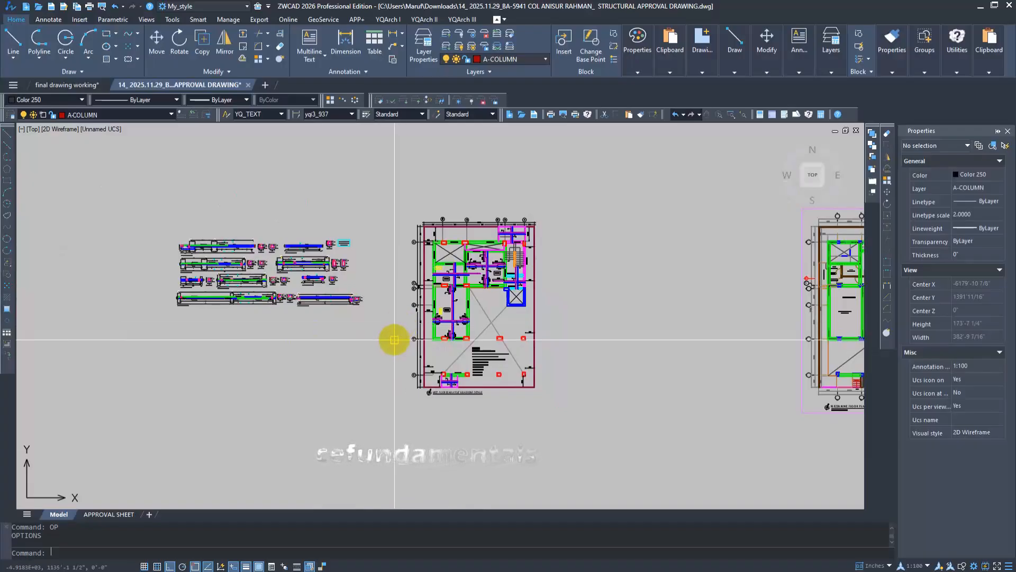
pyautogui.scroll(-2, 363, 371)
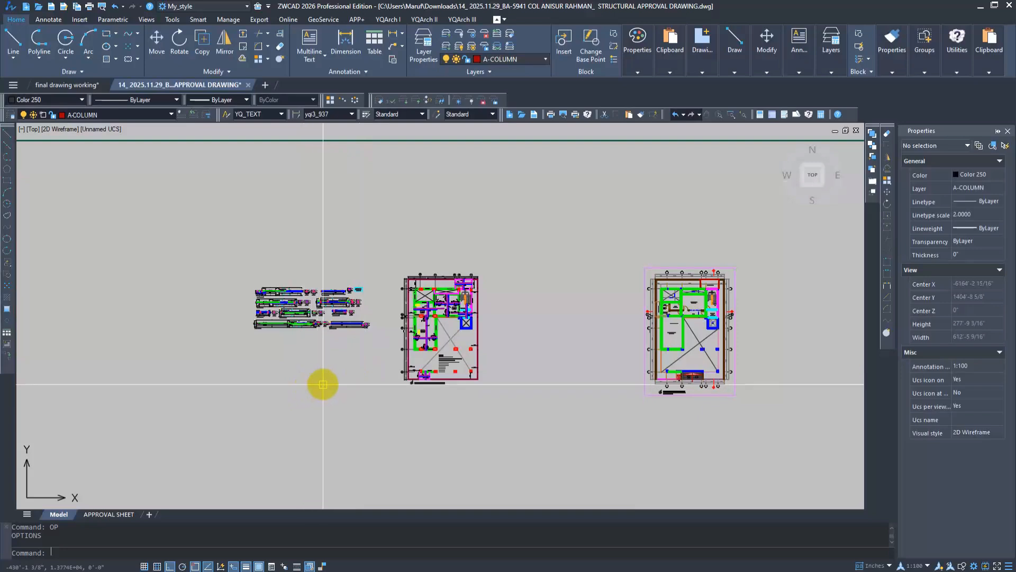
pyautogui.scroll(3, 352, 373)
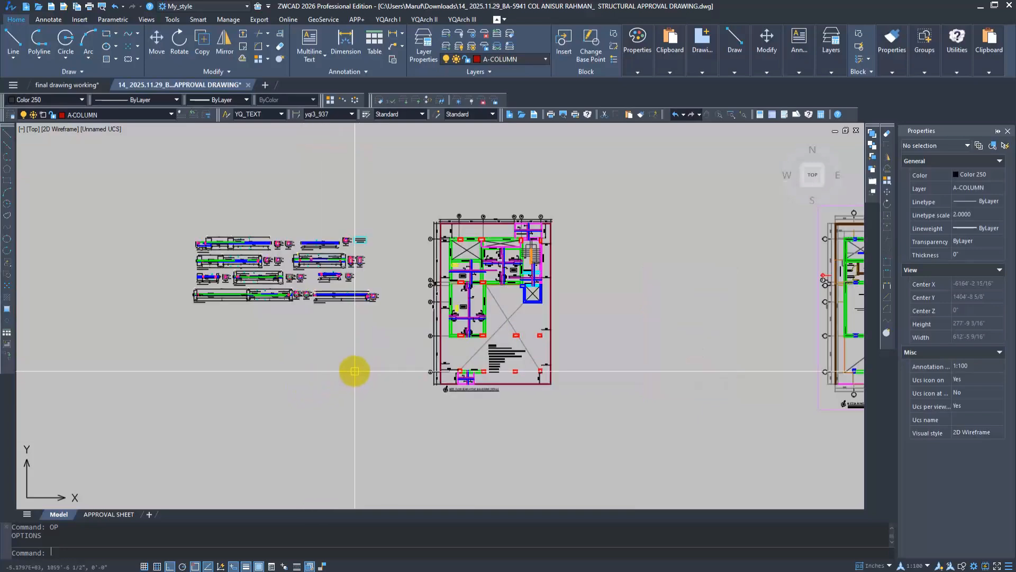
pyautogui.scroll(-2, 355, 369)
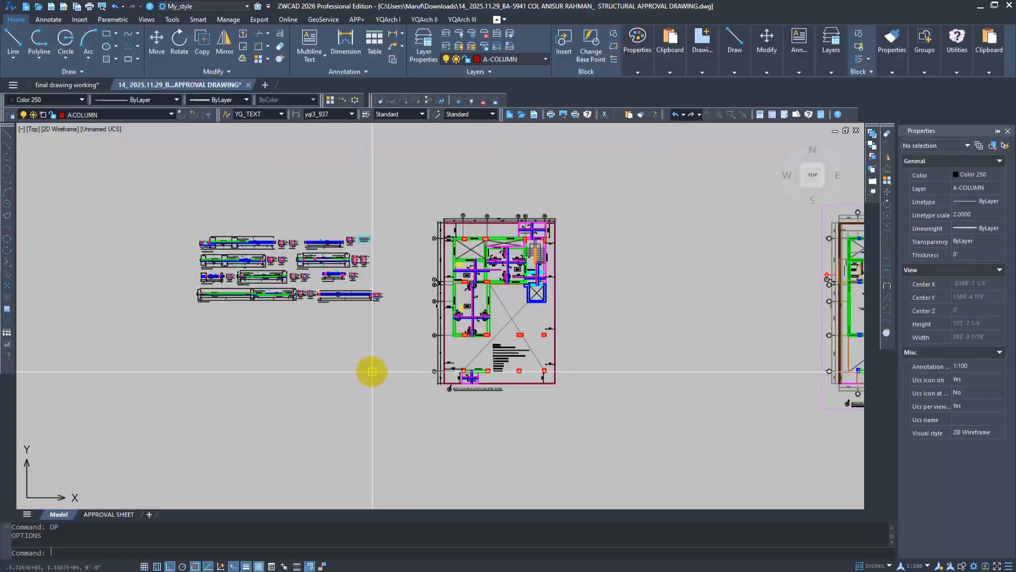
pyautogui.scroll(-4, 372, 371)
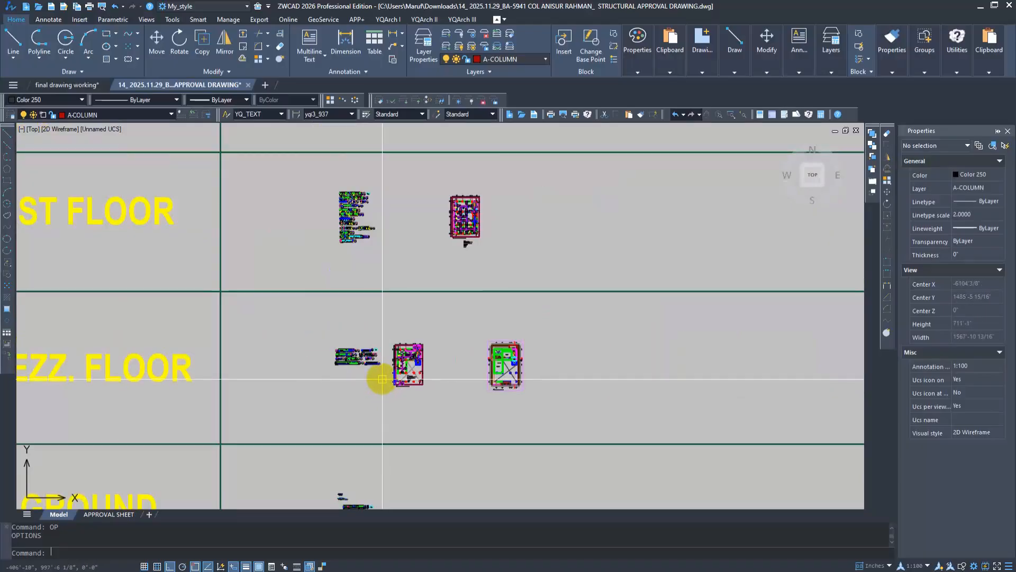
pyautogui.moveTo(371, 398); pyautogui.dragTo(379, 352, button='middle')
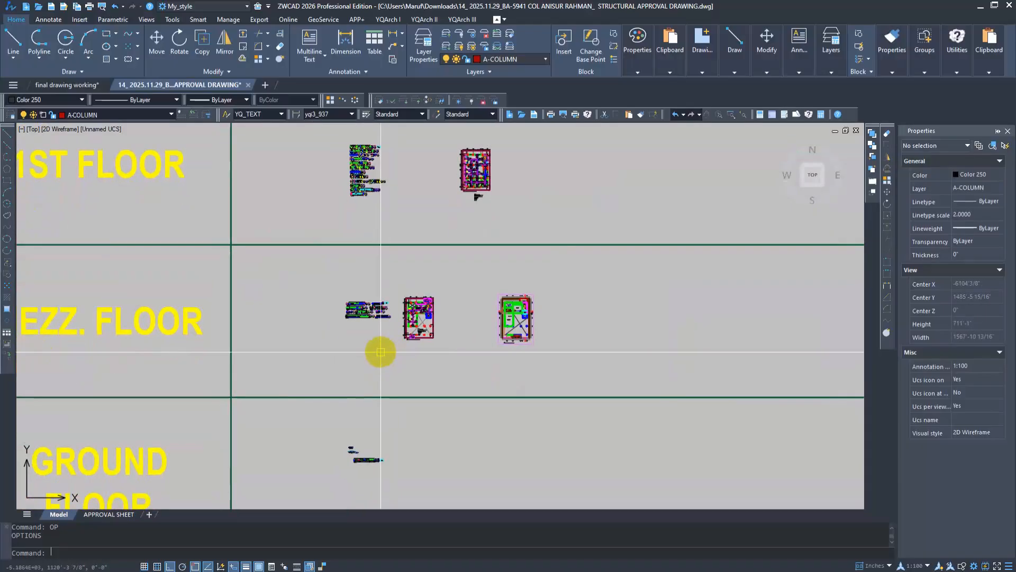
# Open the APPROVAL SHEET layout and examine the full sheet and its individual structural details.
pyautogui.click(106, 517)
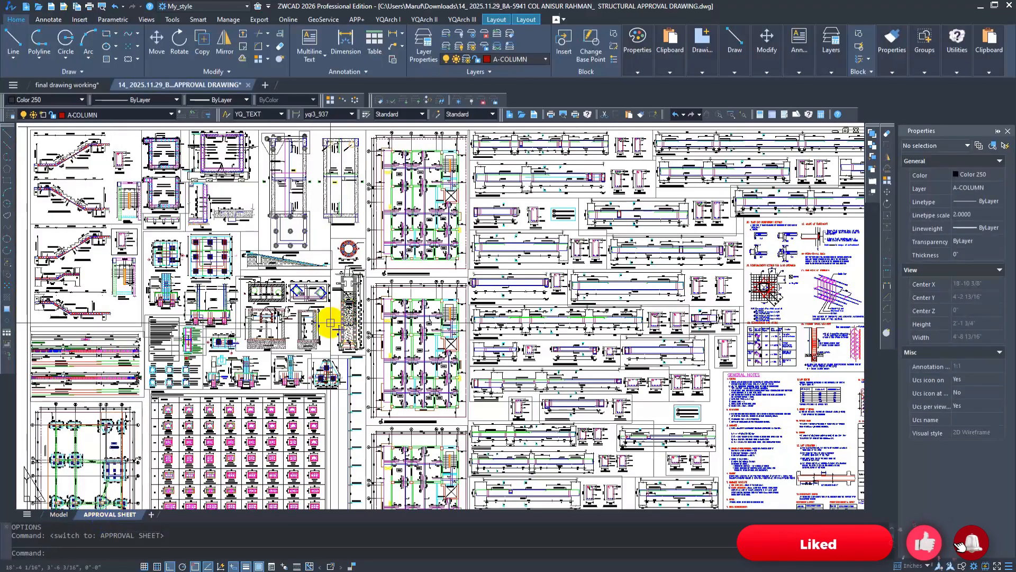
pyautogui.scroll(-6, 327, 323)
pyautogui.moveTo(318, 369); pyautogui.dragTo(373, 307, button='middle')
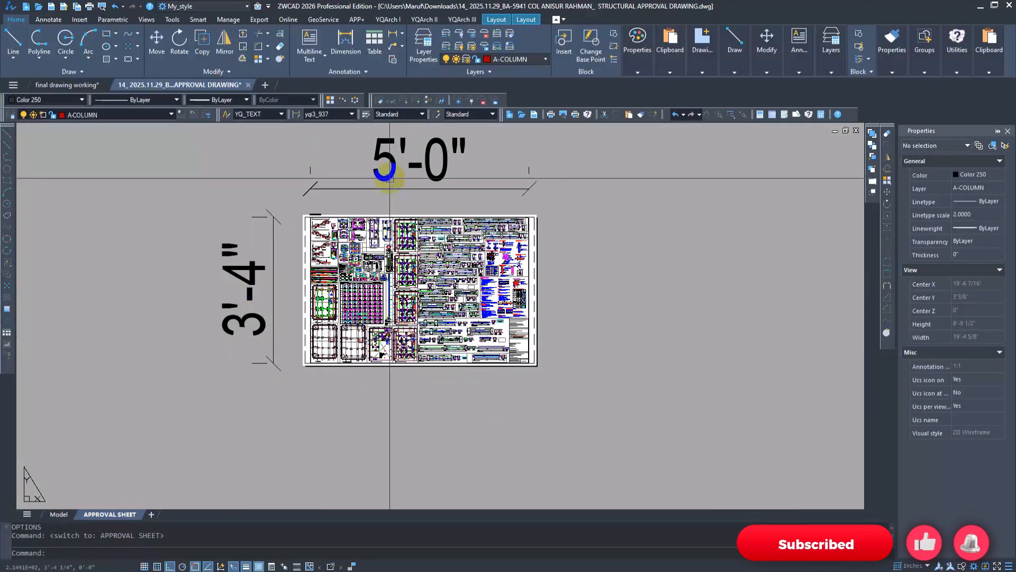
pyautogui.scroll(5, 429, 343)
pyautogui.scroll(-2, 422, 345)
pyautogui.scroll(3, 201, 328)
pyautogui.moveTo(147, 328); pyautogui.dragTo(422, 402, button='middle')
pyautogui.scroll(-6, 422, 402)
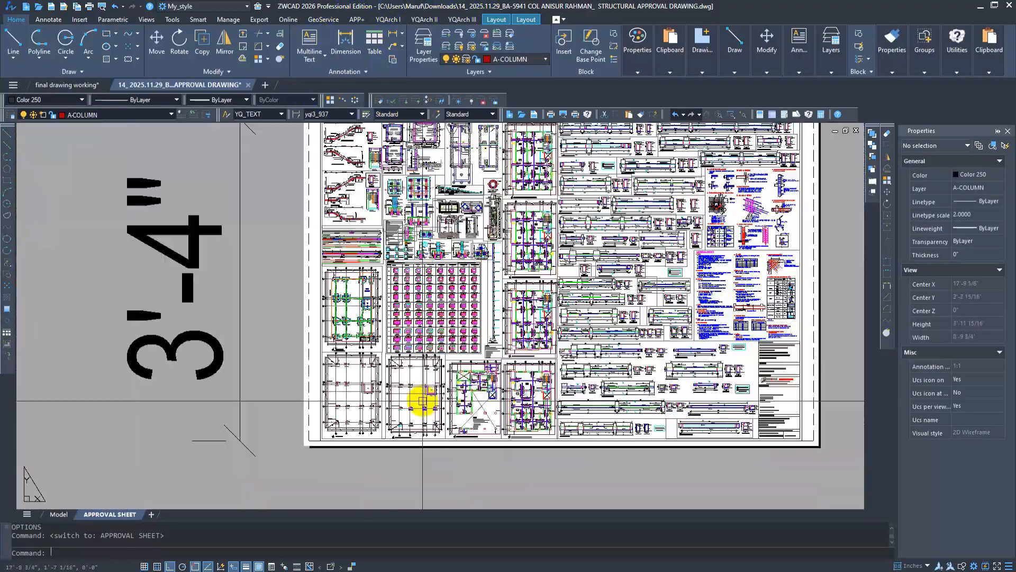
pyautogui.scroll(-2, 524, 215)
pyautogui.moveTo(525, 215); pyautogui.dragTo(394, 314, button='middle')
pyautogui.scroll(1, 406, 398)
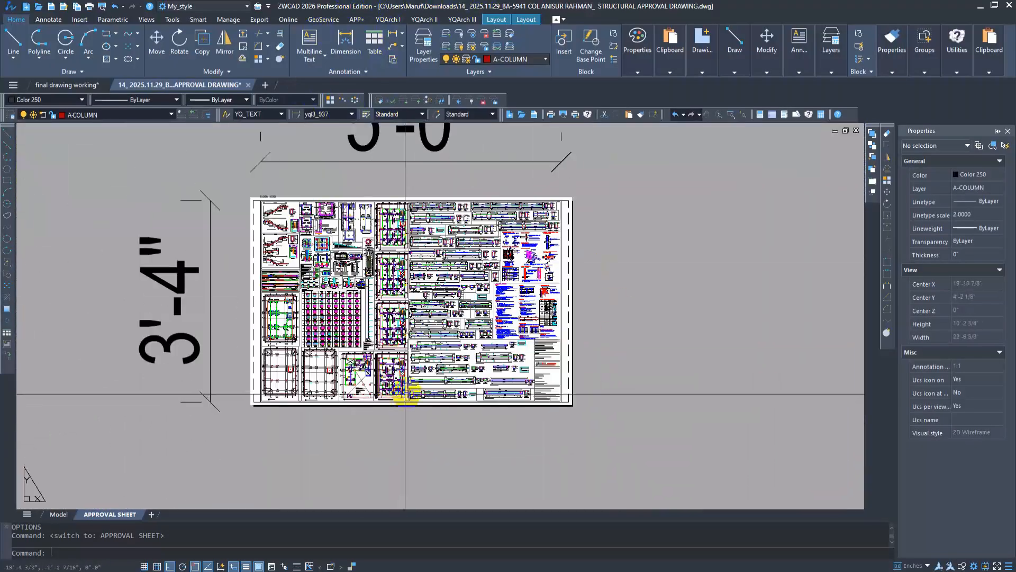
# Copy all the approval sheet's contents with the CC slide-copy command into a horizontal row of nine copies beside the original.
pyautogui.click(234, 188)
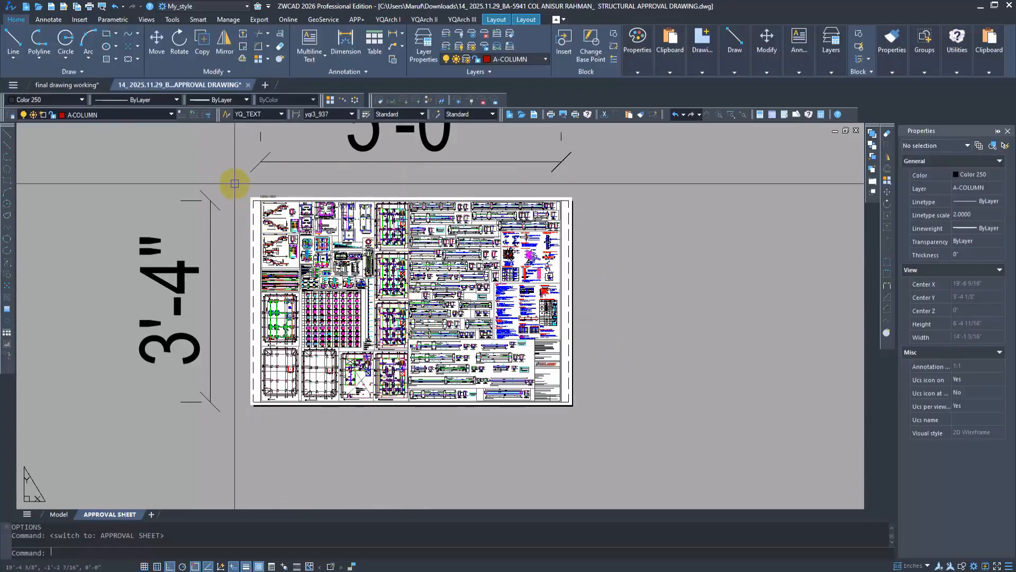
pyautogui.click(596, 435)
pyautogui.scroll(-2, 596, 435)
pyautogui.moveTo(594, 460); pyautogui.dragTo(397, 313, button='middle')
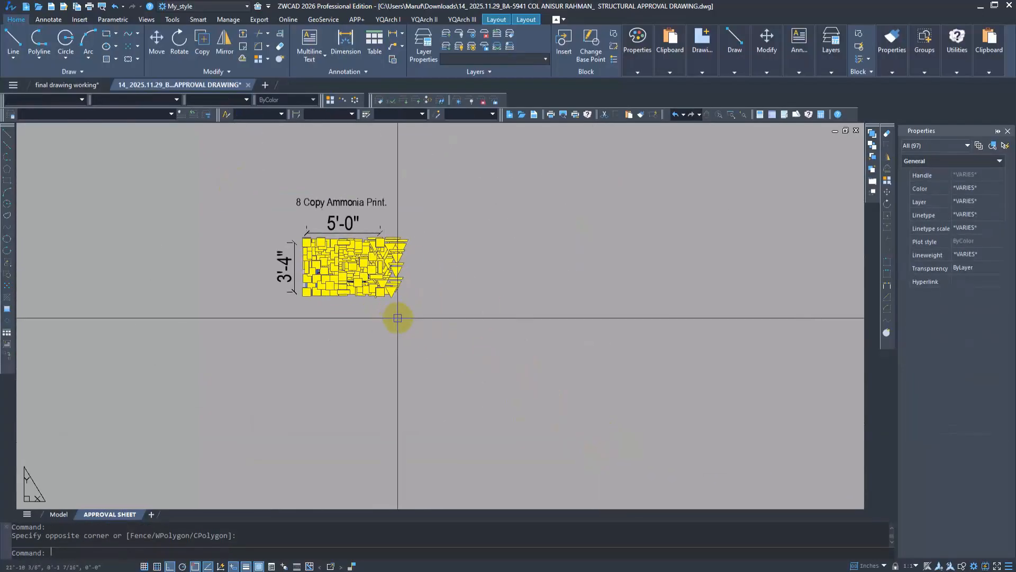
pyautogui.scroll(1, 397, 313)
pyautogui.write('cc')
pyautogui.press('space')
pyautogui.click(247, 304)
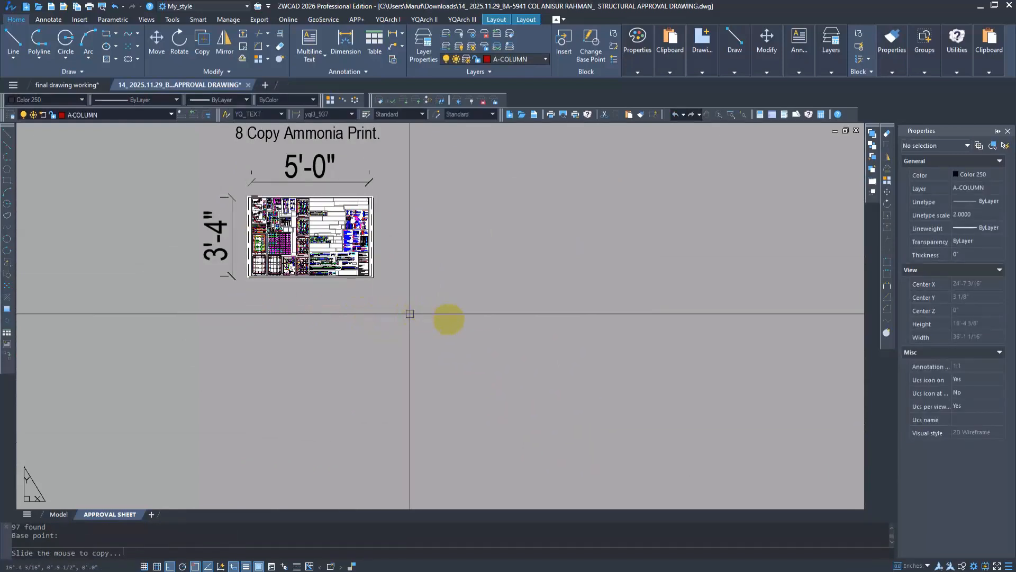
pyautogui.scroll(-2, 575, 339)
pyautogui.click(691, 351)
pyautogui.moveTo(683, 356); pyautogui.dragTo(314, 334, button='middle')
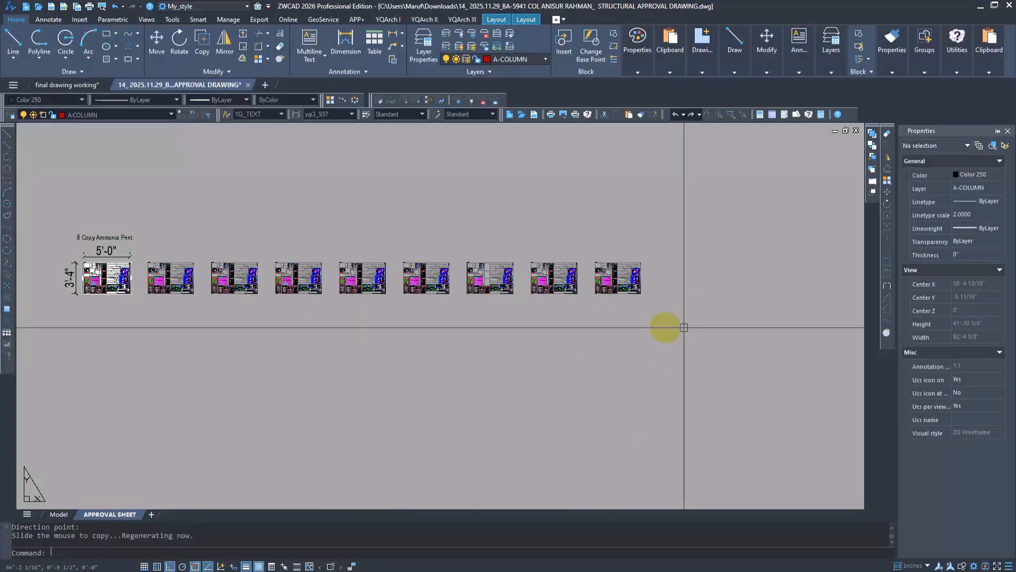
# Inspect the row of copied sheets one after another, checking how the details display and how smoothly the view responds.
pyautogui.moveTo(270, 345); pyautogui.dragTo(588, 329, button='middle')
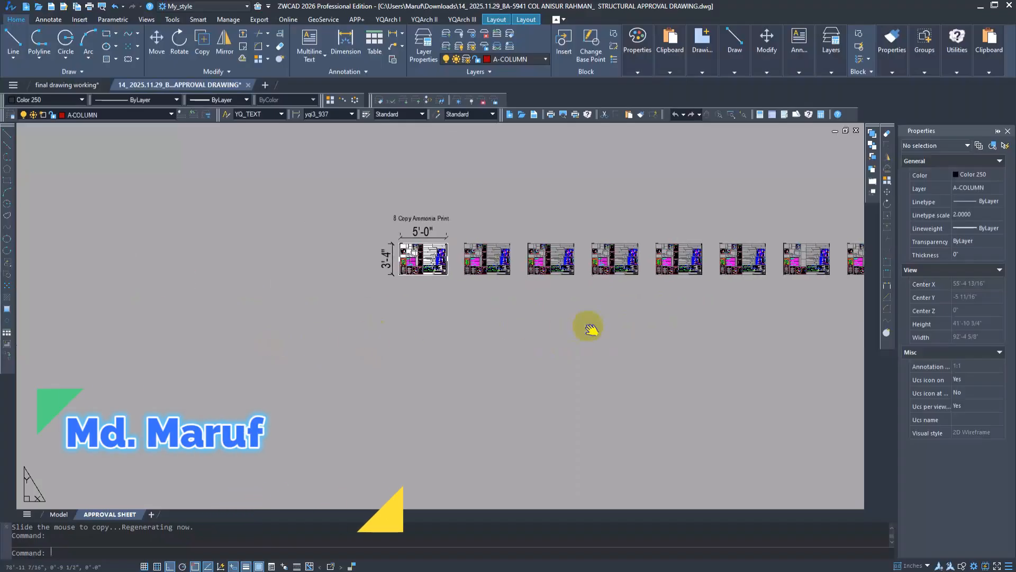
pyautogui.scroll(6, 465, 257)
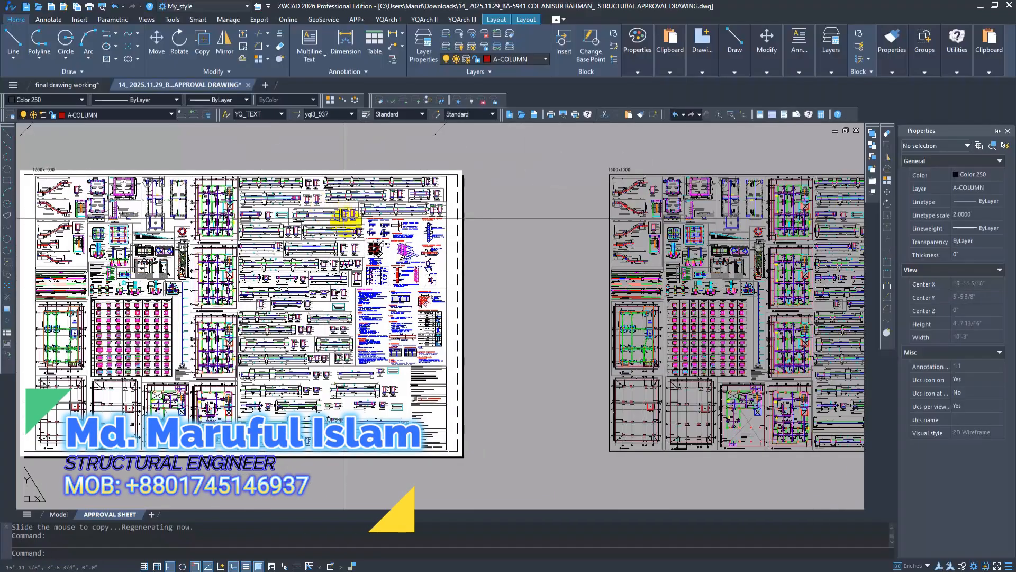
pyautogui.scroll(-3, 405, 257)
pyautogui.moveTo(662, 289); pyautogui.dragTo(492, 282, button='middle')
pyautogui.scroll(4, 460, 270)
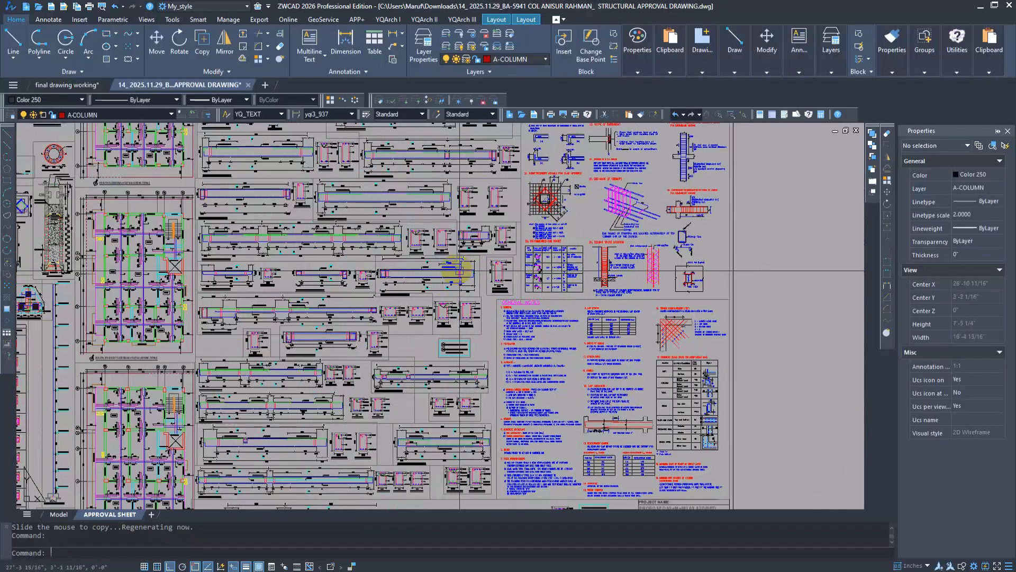
pyautogui.scroll(-6, 401, 272)
pyautogui.moveTo(578, 288); pyautogui.dragTo(197, 266, button='middle')
pyautogui.scroll(5, 361, 249)
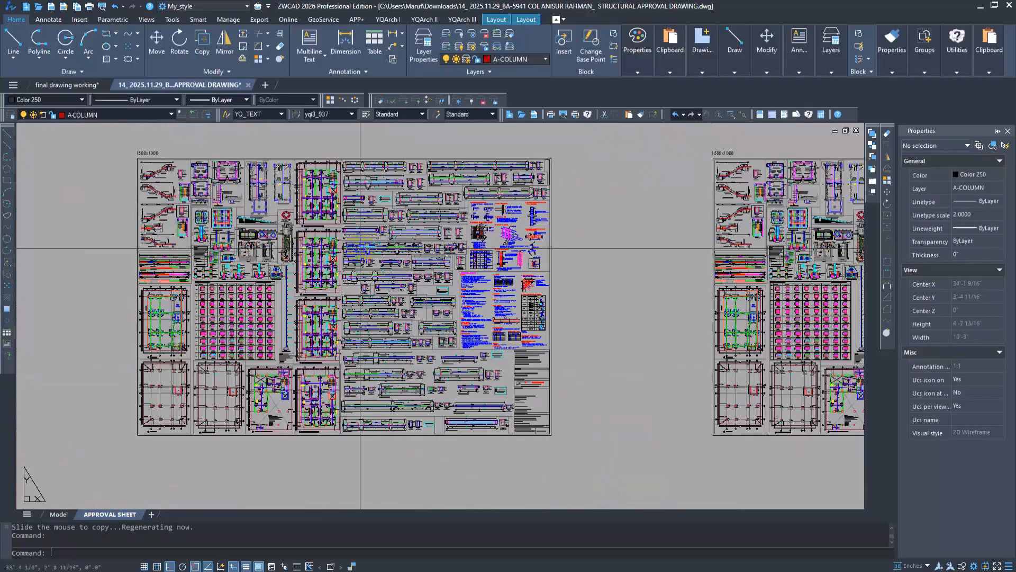
pyautogui.scroll(-6, 360, 248)
pyautogui.moveTo(583, 284); pyautogui.dragTo(235, 271, button='middle')
pyautogui.scroll(2, 633, 257)
pyautogui.scroll(-7, 284, 266)
pyautogui.scroll(7, 486, 267)
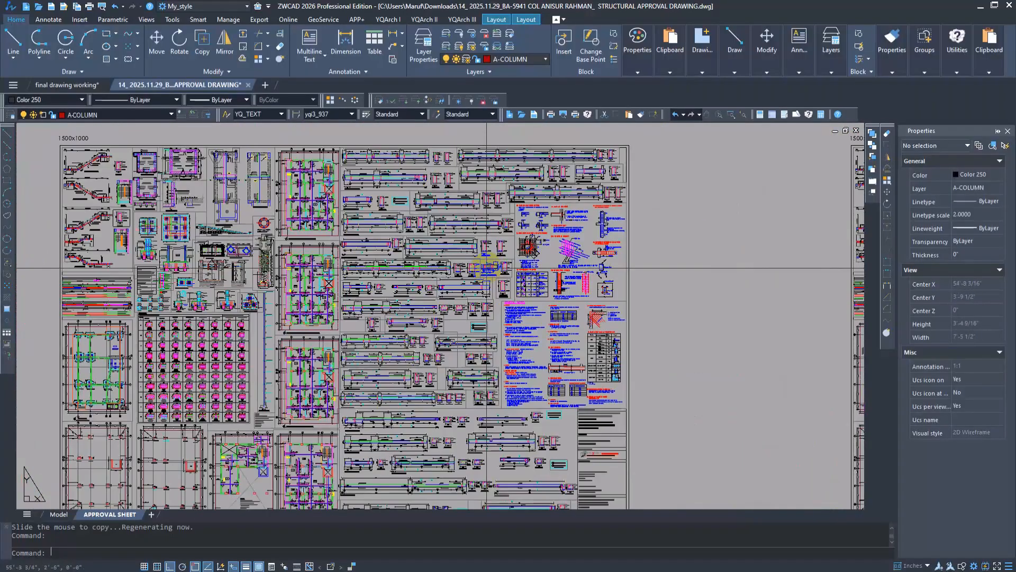
pyautogui.moveTo(614, 299); pyautogui.dragTo(395, 296, button='middle')
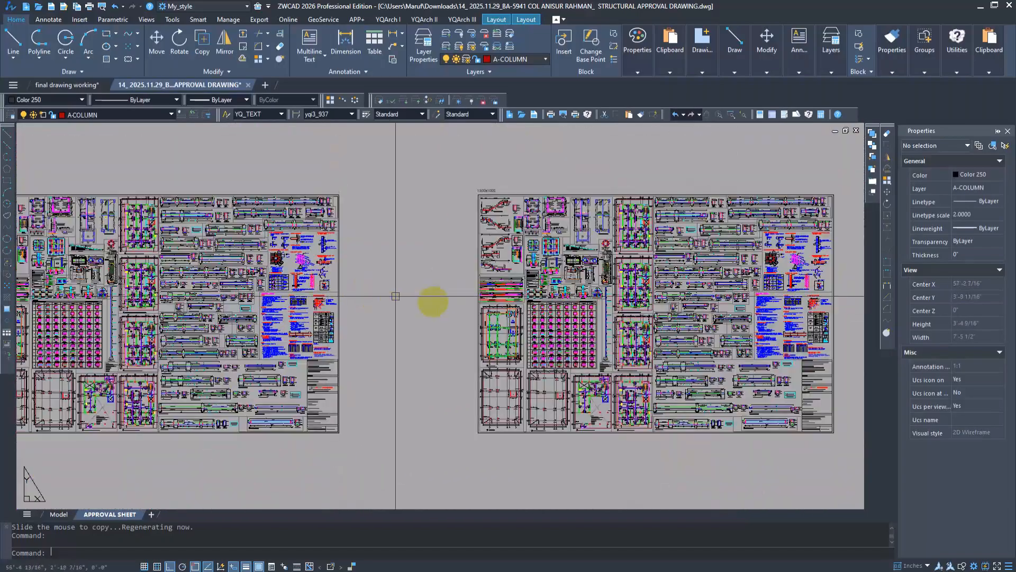
pyautogui.moveTo(530, 313); pyautogui.dragTo(436, 310, button='middle')
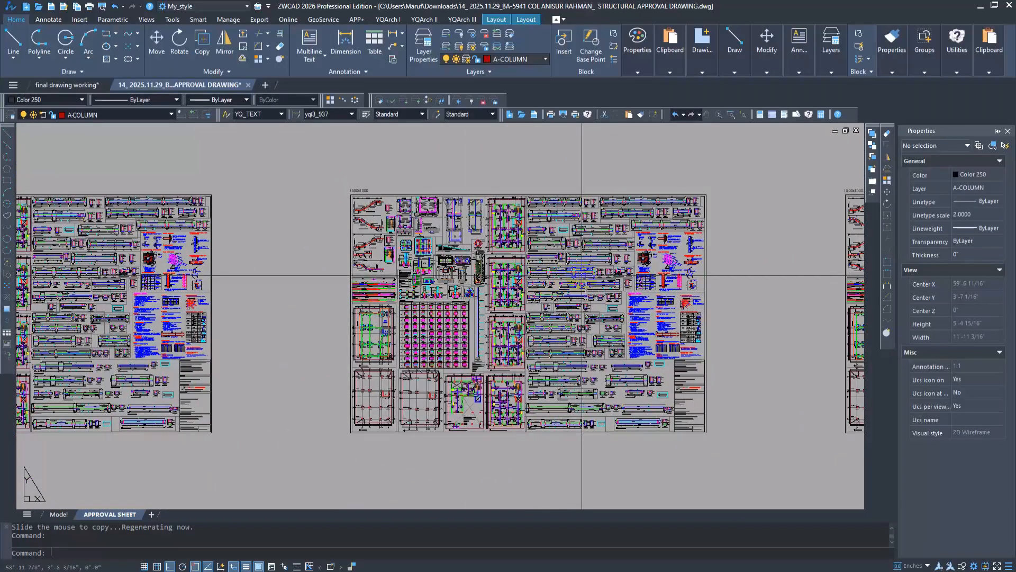
pyautogui.scroll(6, 582, 276)
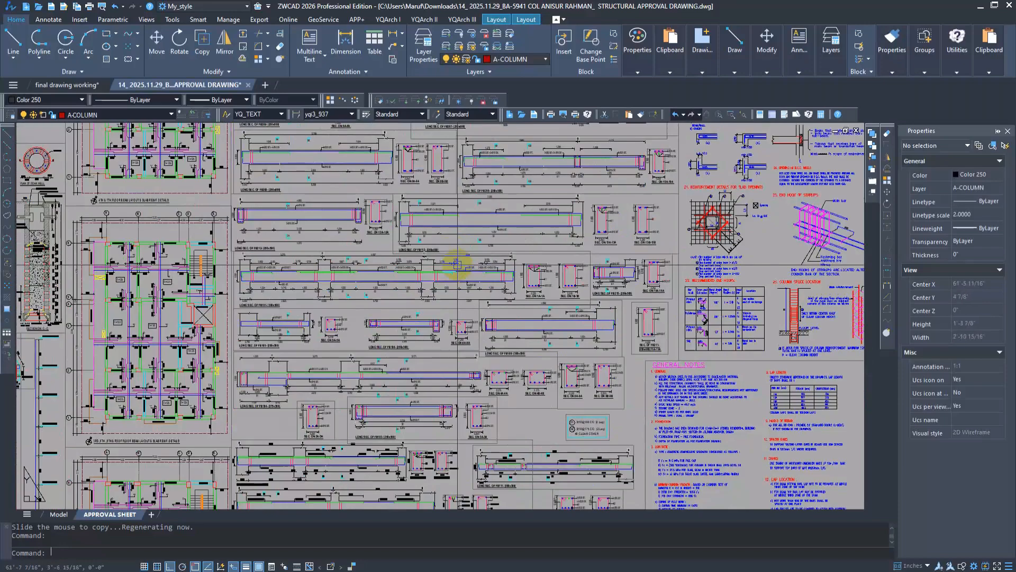
pyautogui.scroll(-2, 457, 263)
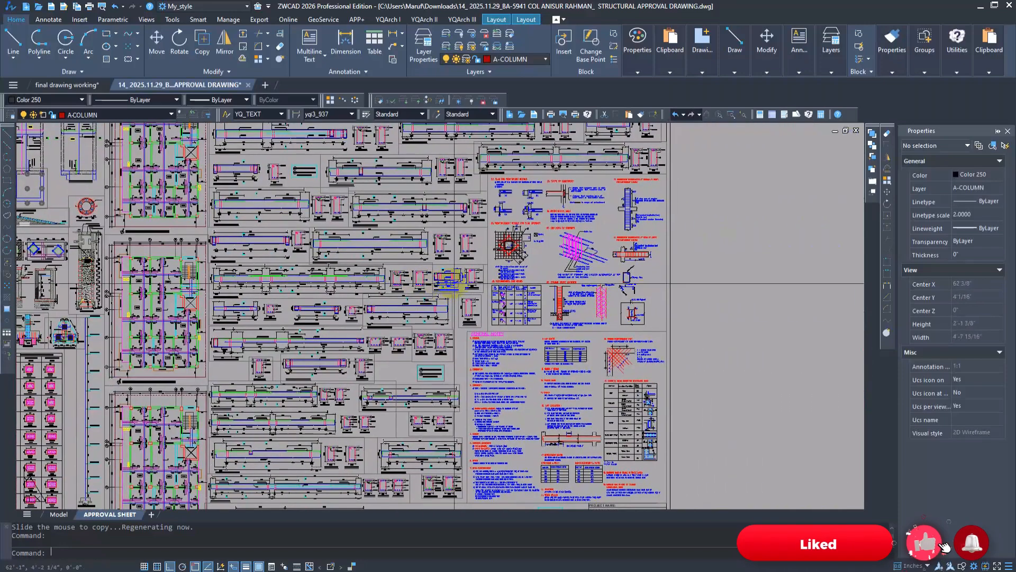
pyautogui.scroll(-6, 454, 284)
pyautogui.scroll(4, 535, 302)
pyautogui.scroll(-10, 535, 302)
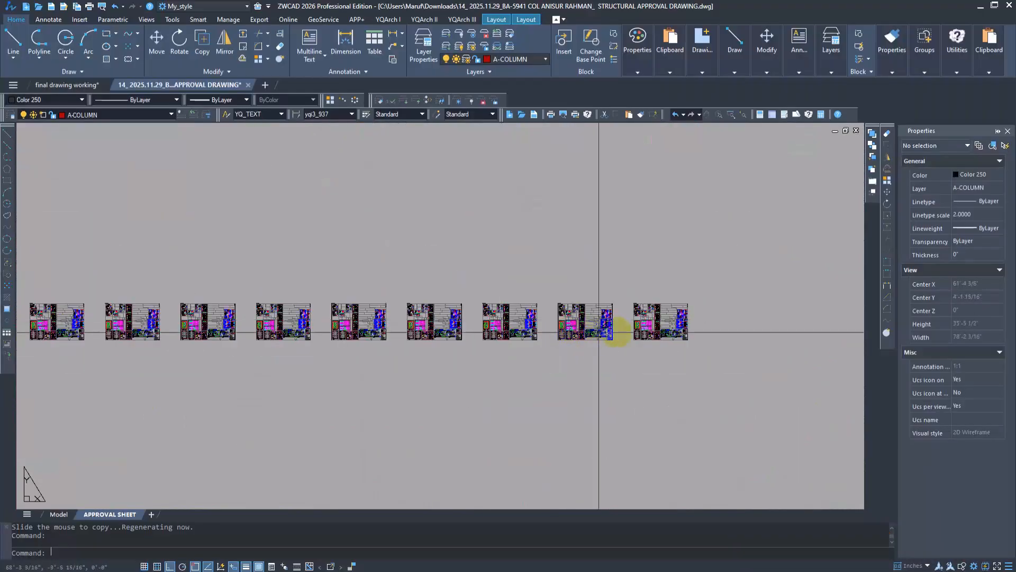
# Delete all nine copied sheets beside the original and return to the original approval sheet.
pyautogui.moveTo(204, 382); pyautogui.dragTo(301, 362, button='middle')
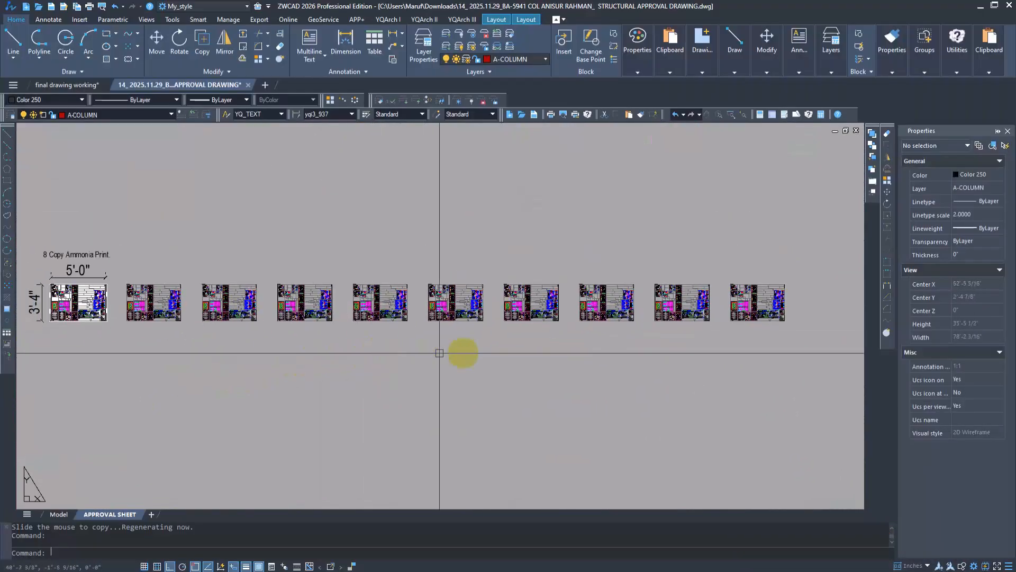
pyautogui.click(806, 255)
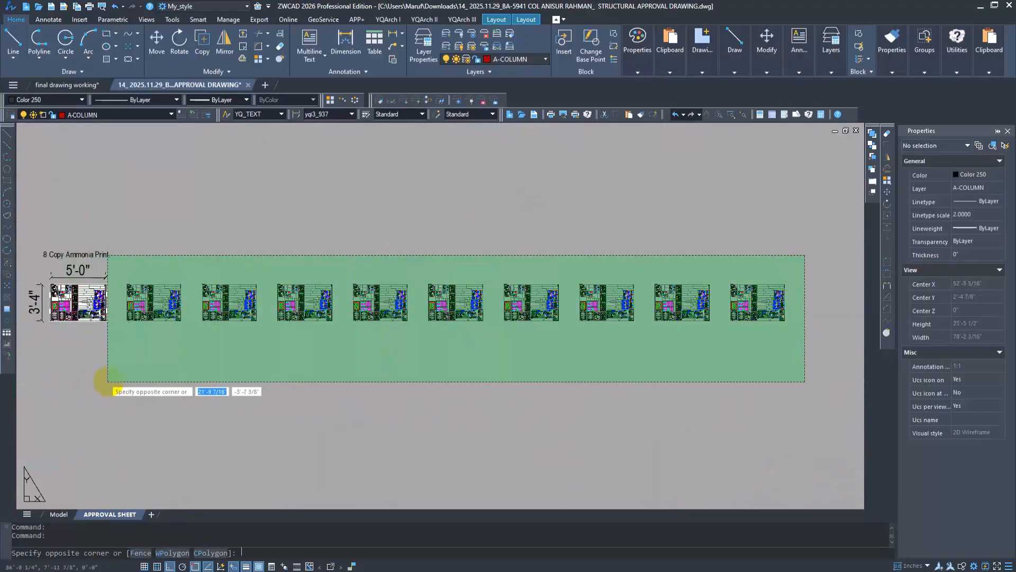
pyautogui.click(120, 382)
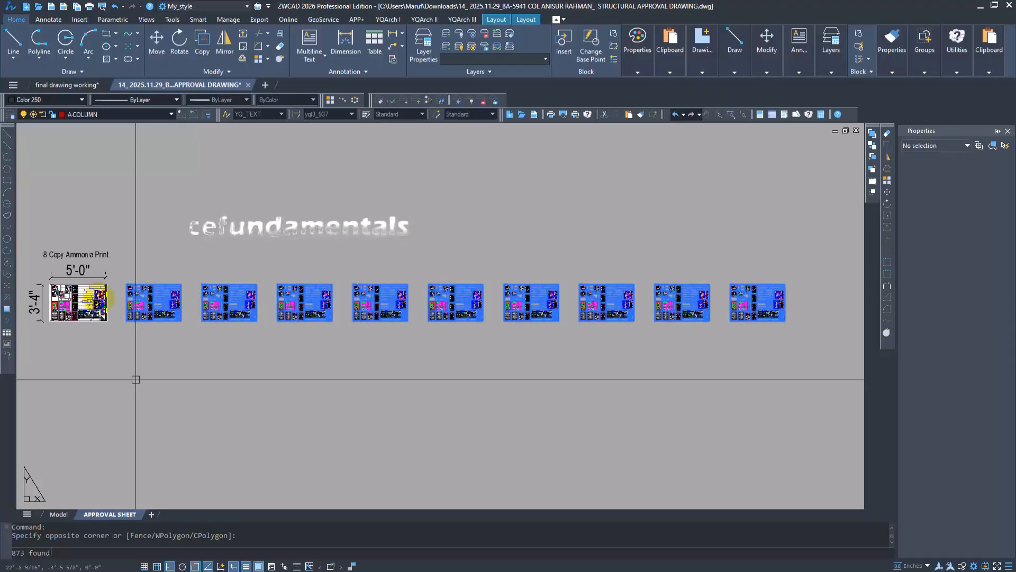
pyautogui.press('Delete')
pyautogui.moveTo(197, 363); pyautogui.dragTo(438, 344, button='middle')
pyautogui.scroll(5, 345, 304)
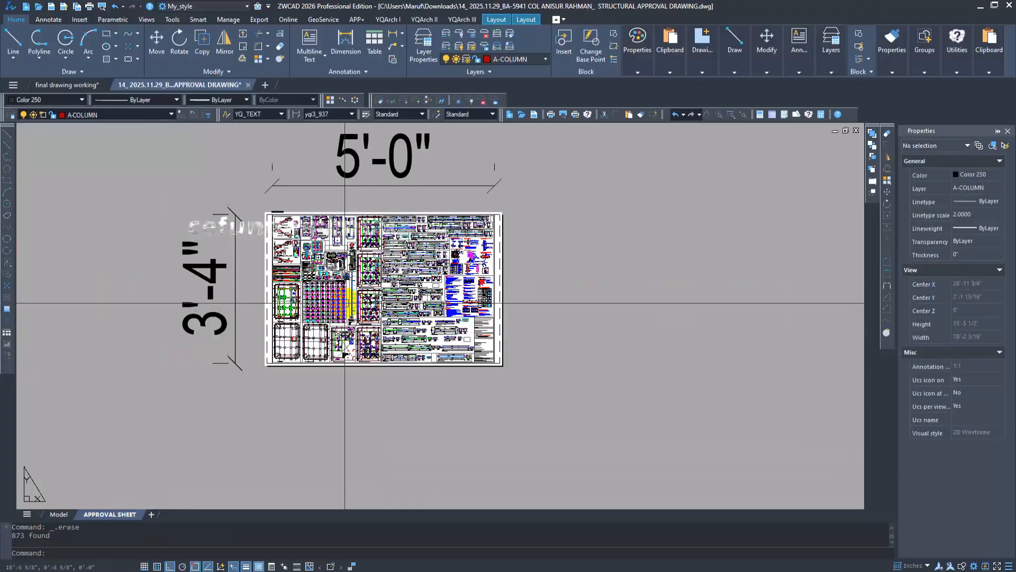
pyautogui.scroll(4, 345, 303)
pyautogui.scroll(-1, 363, 336)
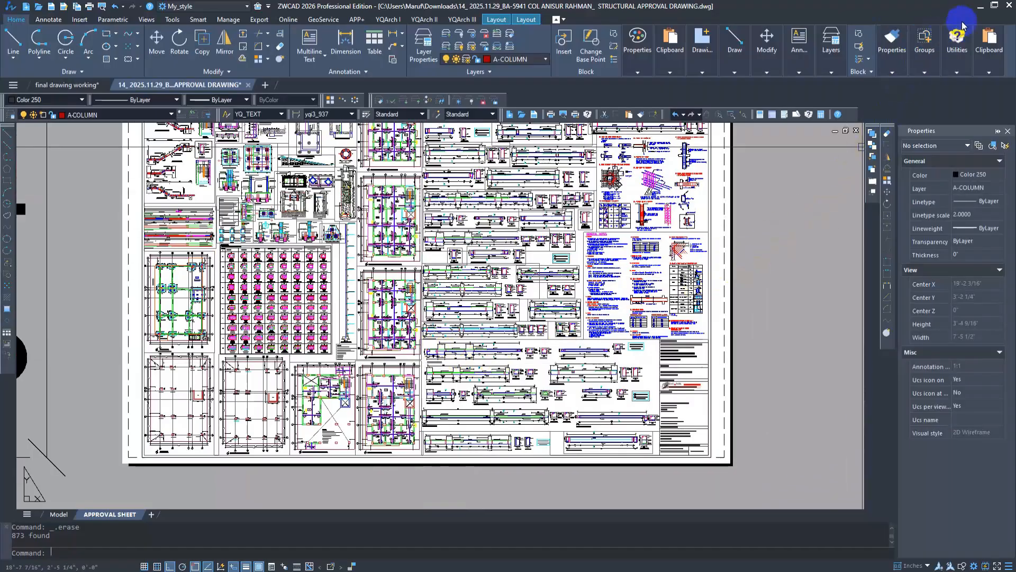
# Switch to AutoCAD 2021, where the copy of the structural approval drawing is open on the APPROVAL SHEET layout.
pyautogui.click(978, 7)
pyautogui.scroll(-5, 393, 380)
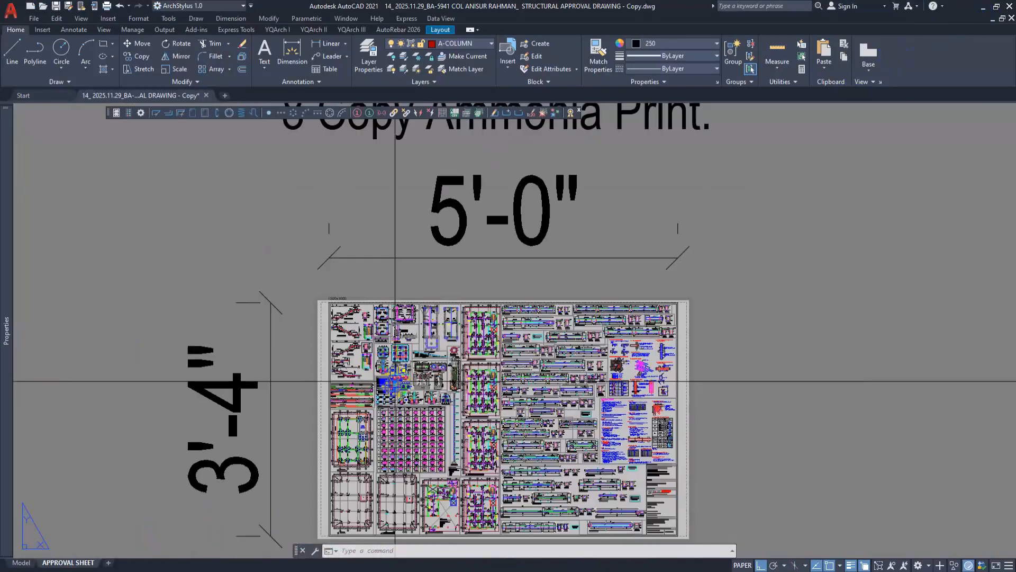
pyautogui.moveTo(697, 429); pyautogui.dragTo(553, 341, button='middle')
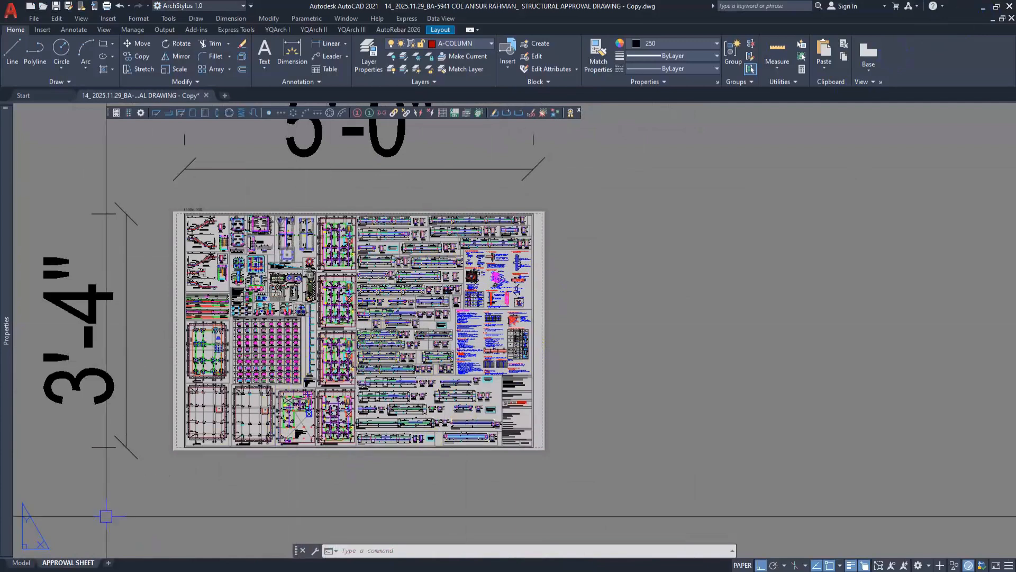
# Copy all the approval sheet's contents with the CV dynamic-copy command into a horizontal row of six copies beside the original.
pyautogui.click(154, 199)
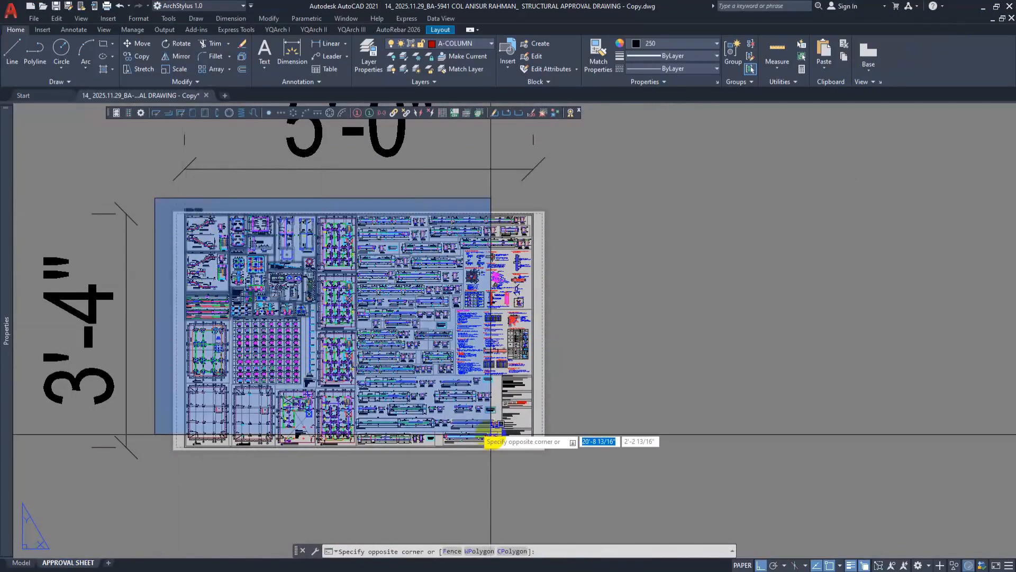
pyautogui.click(571, 474)
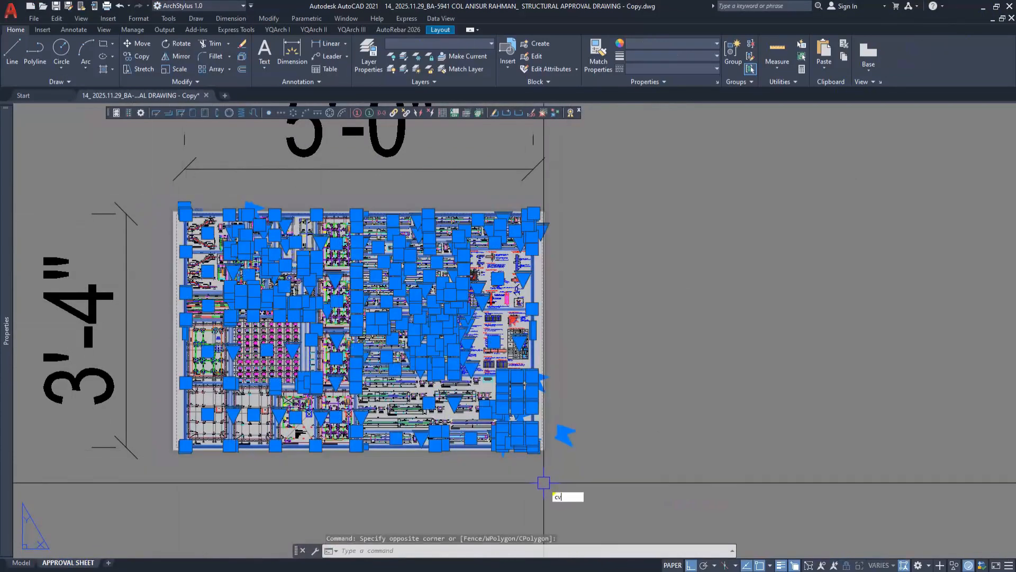
pyautogui.press('Return')
pyautogui.click(306, 474)
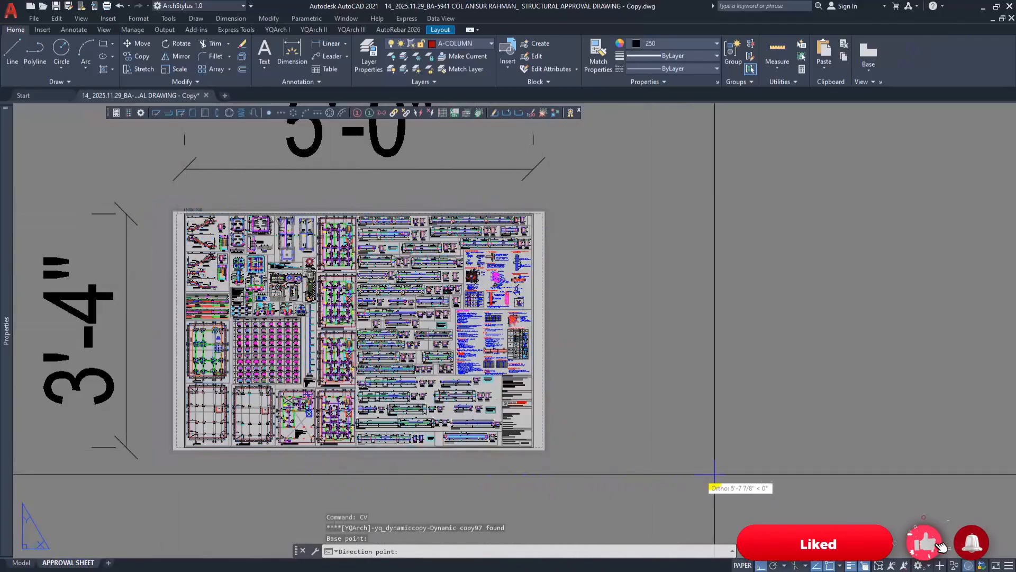
pyautogui.scroll(-1, 777, 480)
pyautogui.click(776, 481)
pyautogui.scroll(-1, 832, 482)
pyautogui.moveTo(848, 478); pyautogui.dragTo(396, 406, button='middle')
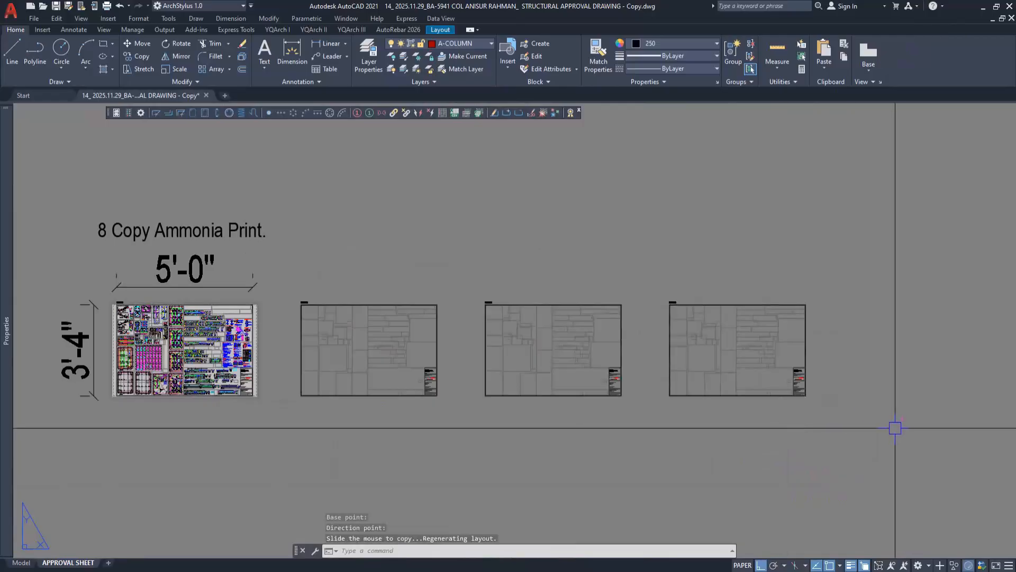
pyautogui.scroll(-1, 913, 428)
pyautogui.moveTo(913, 428); pyautogui.dragTo(500, 426, button='middle')
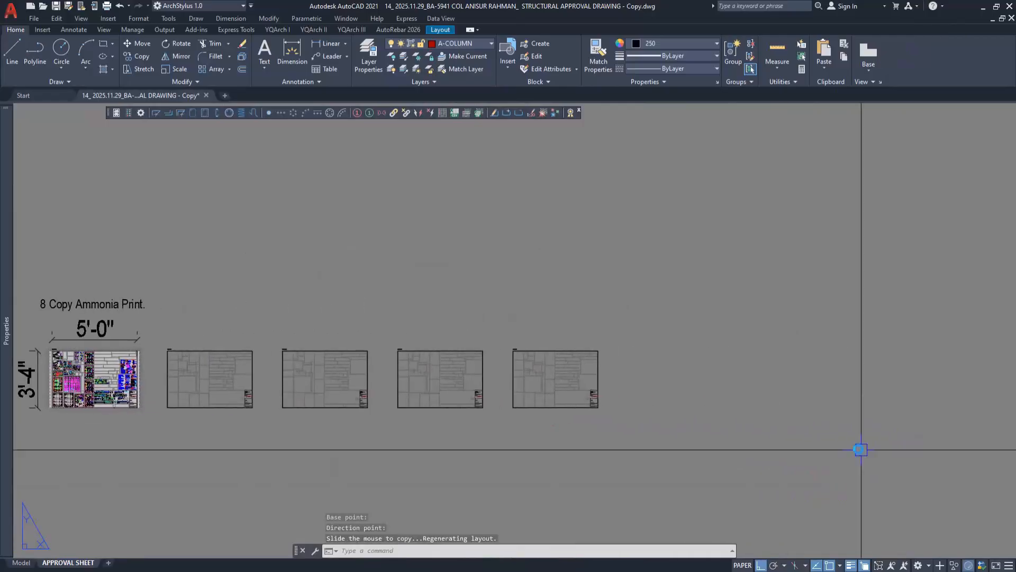
pyautogui.press('space')
pyautogui.scroll(-4, 571, 442)
pyautogui.press('Escape')
# Inspect the first copied sheets up close, checking whether their viewport contents display.
pyautogui.scroll(10, 489, 408)
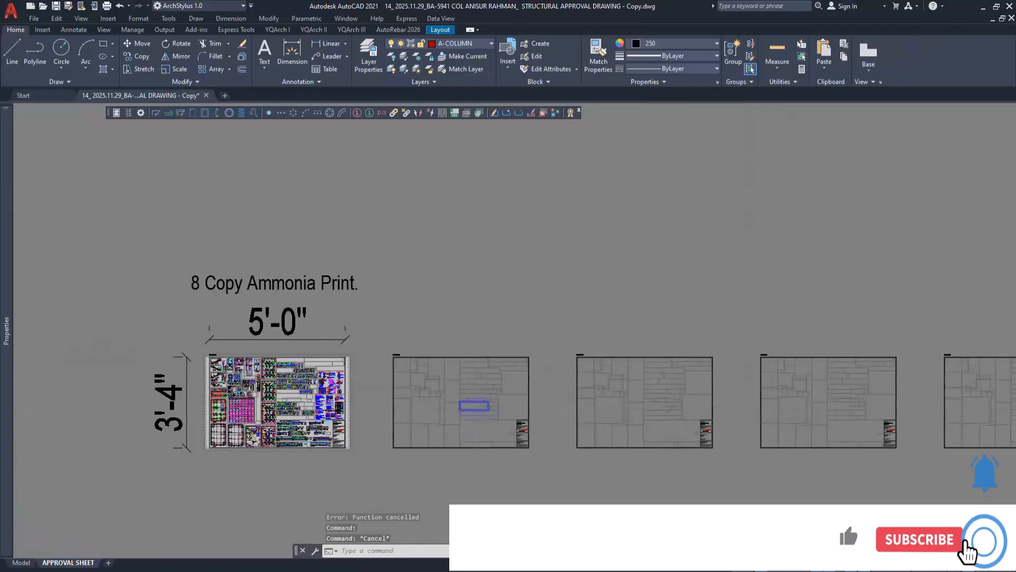
pyautogui.moveTo(489, 408); pyautogui.dragTo(597, 399, button='middle')
pyautogui.scroll(-2, 551, 390)
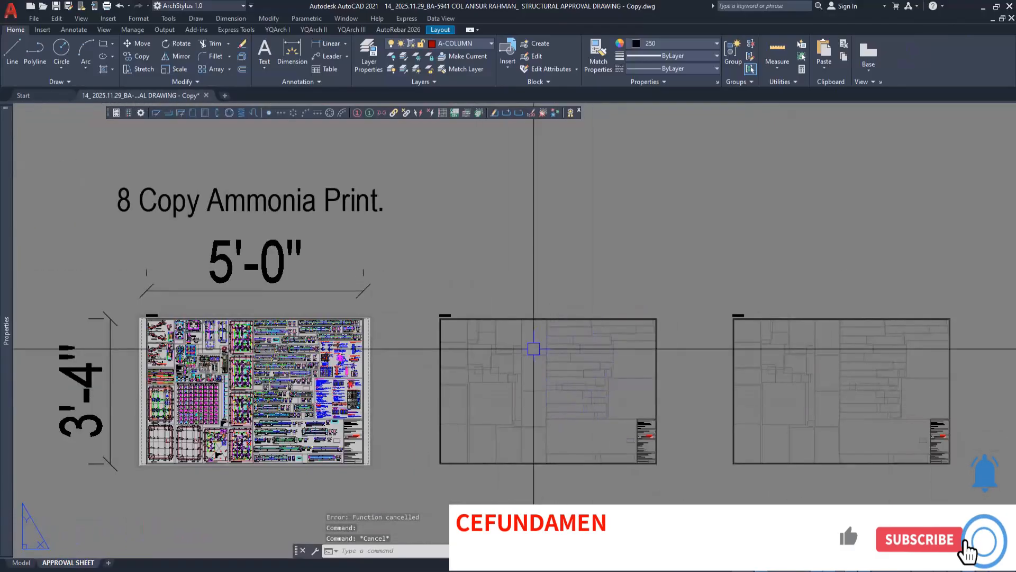
pyautogui.scroll(2, 584, 375)
pyautogui.scroll(2, 682, 312)
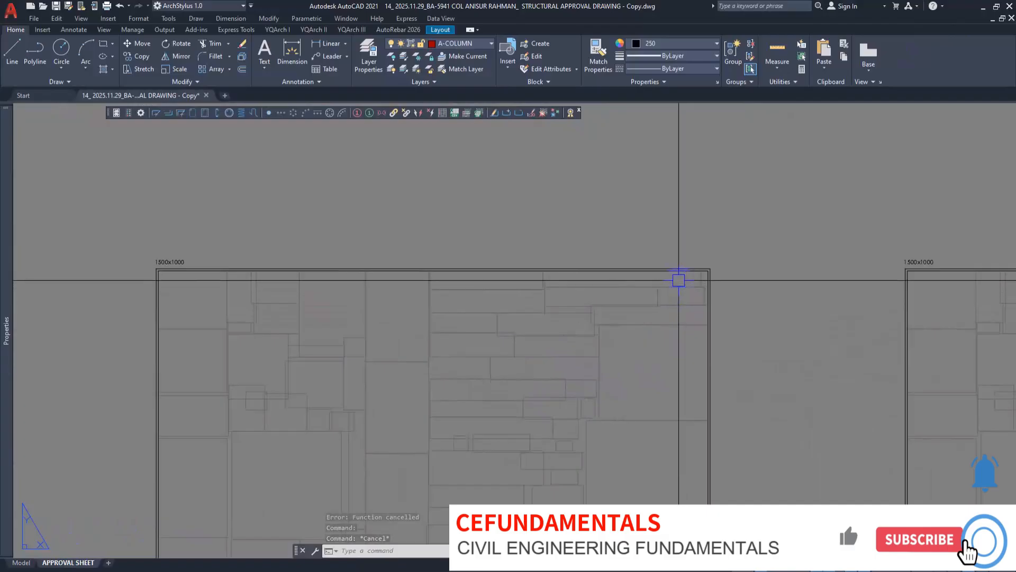
# Regenerate the layout with the RE command to refresh the copied sheets.
pyautogui.click(679, 279)
pyautogui.scroll(-2, 529, 370)
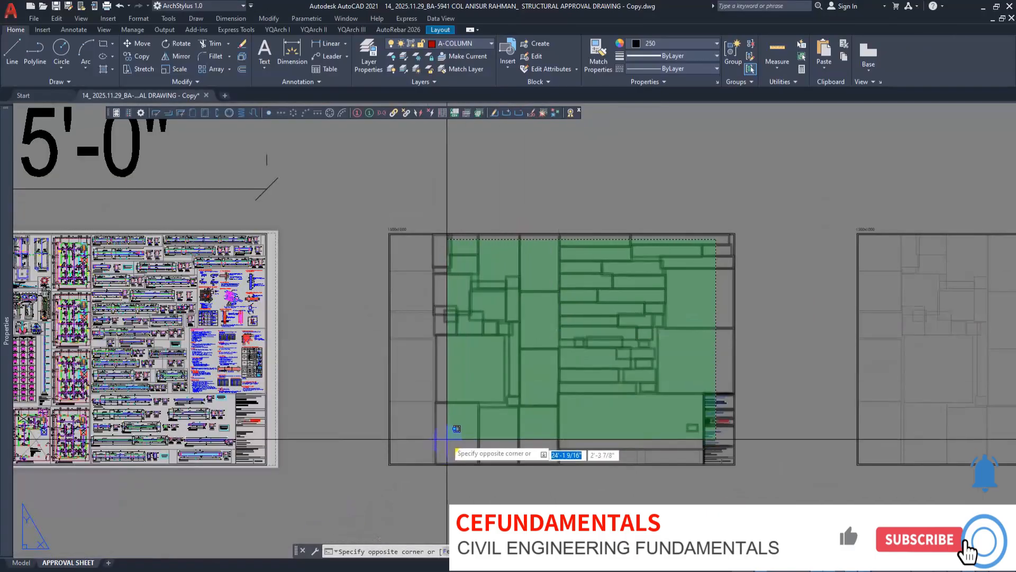
pyautogui.press('Escape')
pyautogui.write('rev')
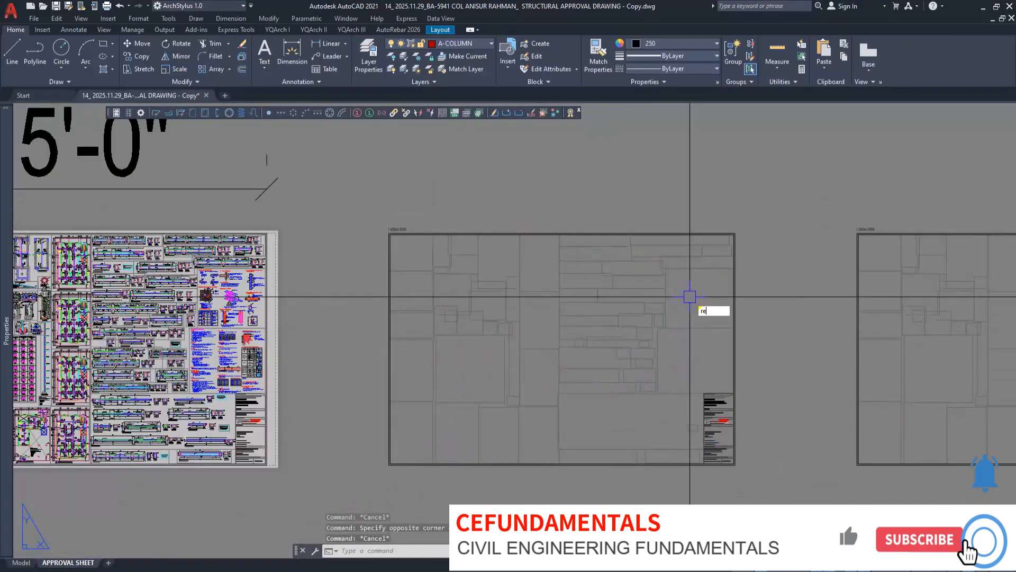
pyautogui.press('Return')
pyautogui.press('Escape')
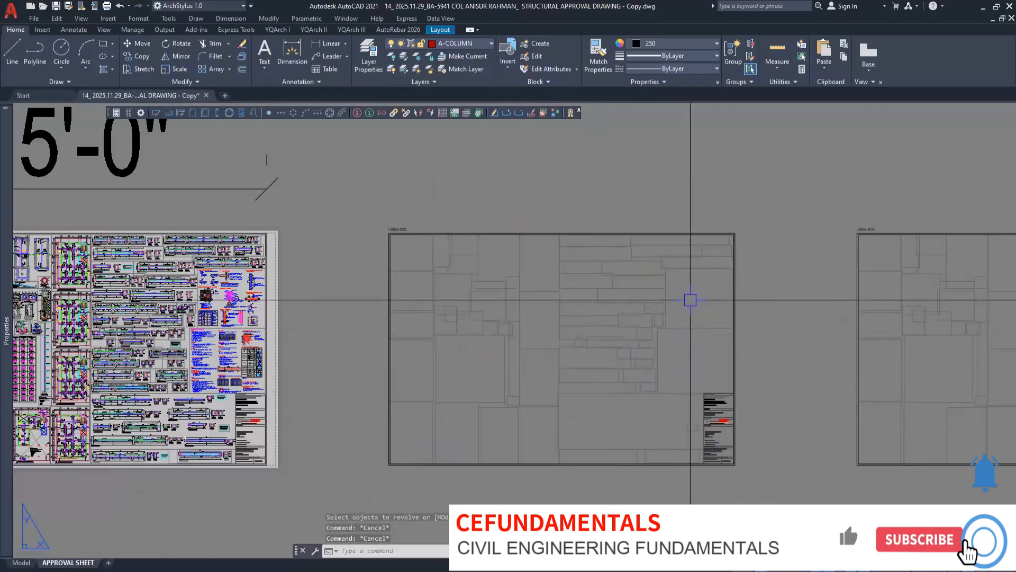
pyautogui.press('Return')
# Turn on the display of viewport objects for the viewports in the upper part of the first copied sheet.
pyautogui.moveTo(707, 314); pyautogui.dragTo(678, 314, button='middle')
pyautogui.click(696, 231)
pyautogui.scroll(-3, 392, 413)
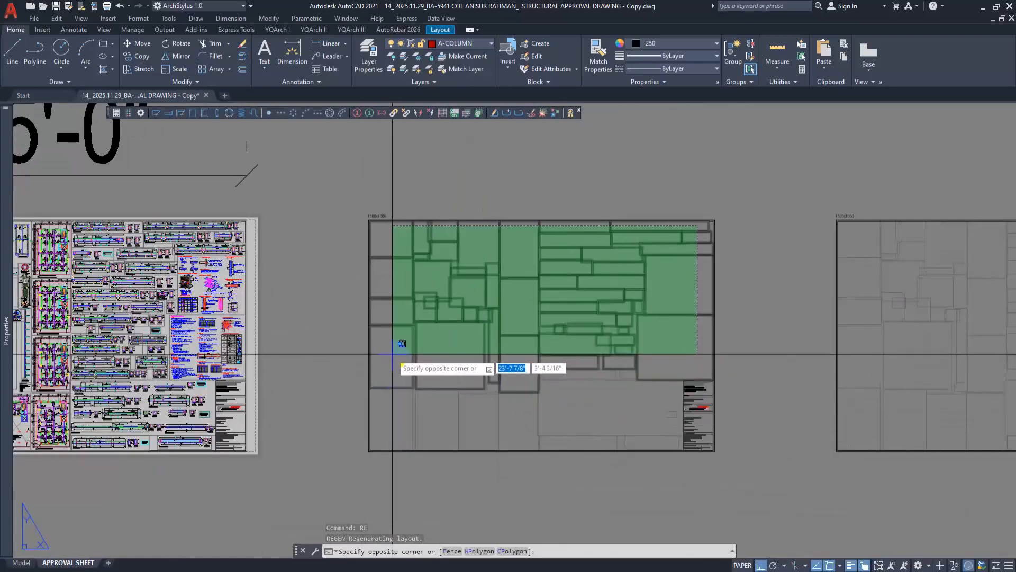
pyautogui.click(398, 352)
pyautogui.scroll(2, 443, 335)
pyautogui.rightClick(471, 312)
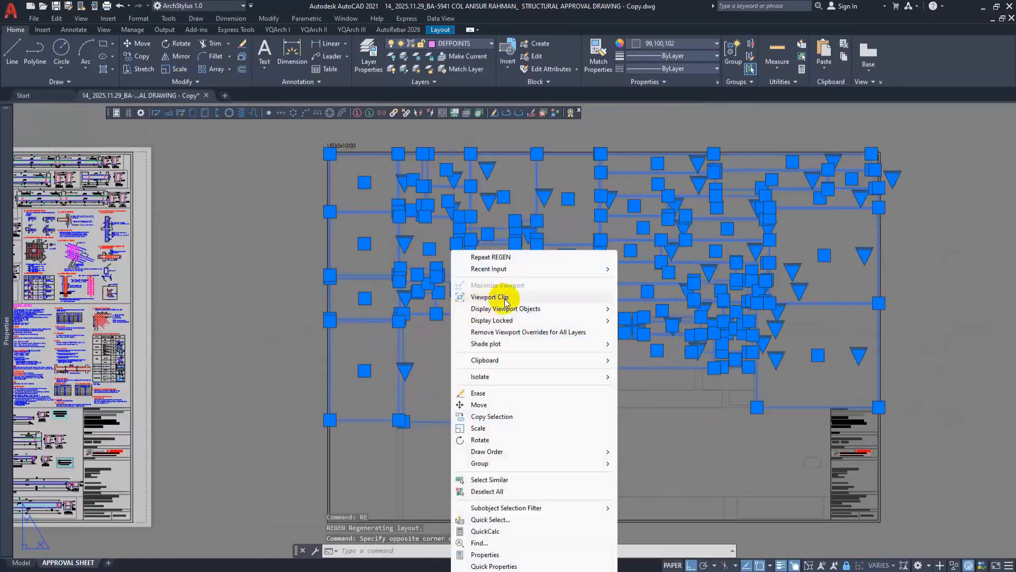
pyautogui.moveTo(572, 309)
pyautogui.click(628, 308)
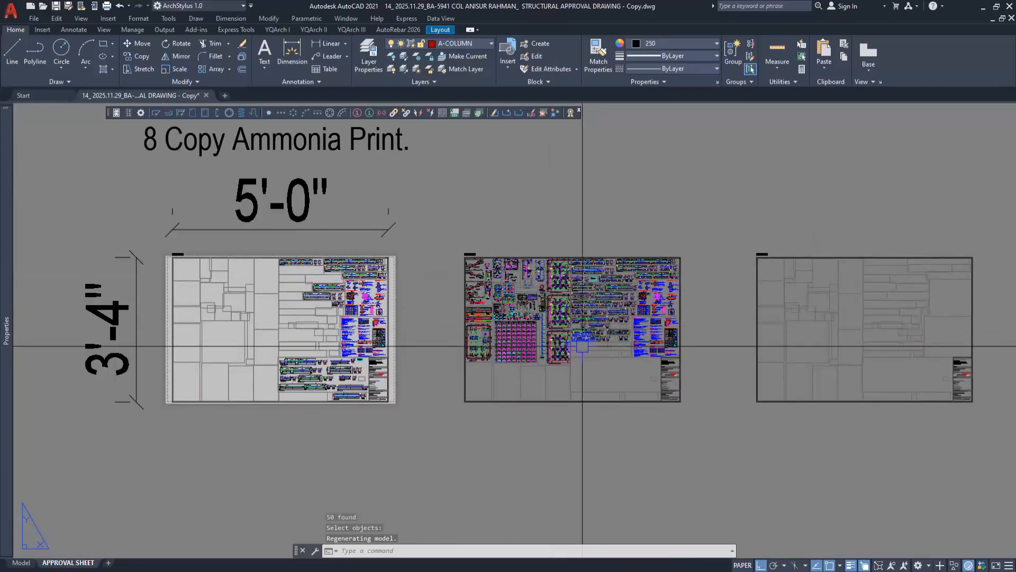
# Compare the original sheet with the copied sheets, checking which viewports display their details.
pyautogui.moveTo(591, 369)
pyautogui.mouseDown(button='middle')
pyautogui.moveTo(366, 364)
pyautogui.moveTo(607, 359)
pyautogui.mouseUp(button='middle')
pyautogui.scroll(2, 593, 323)
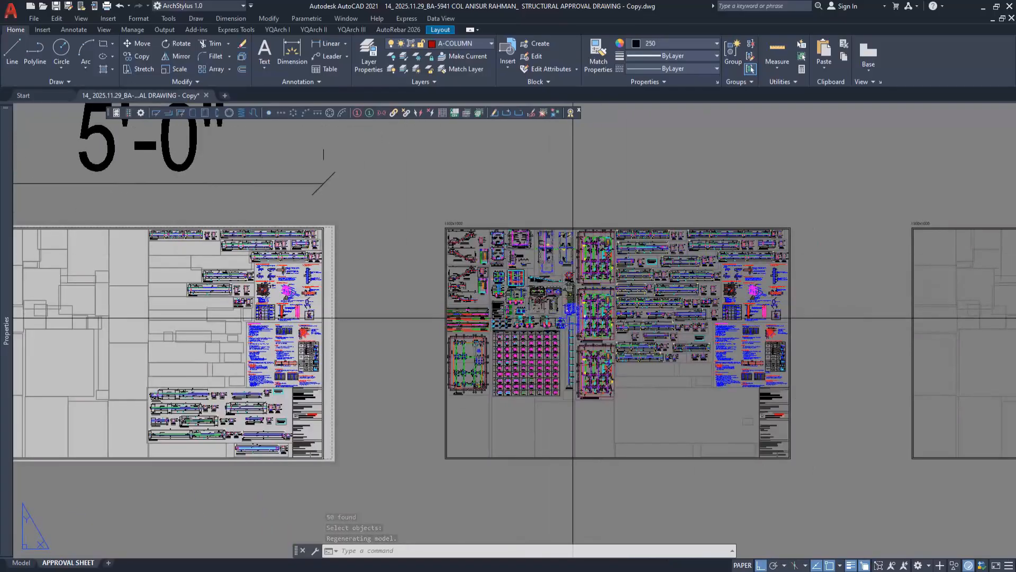
pyautogui.moveTo(35, 399); pyautogui.dragTo(423, 374, button='middle')
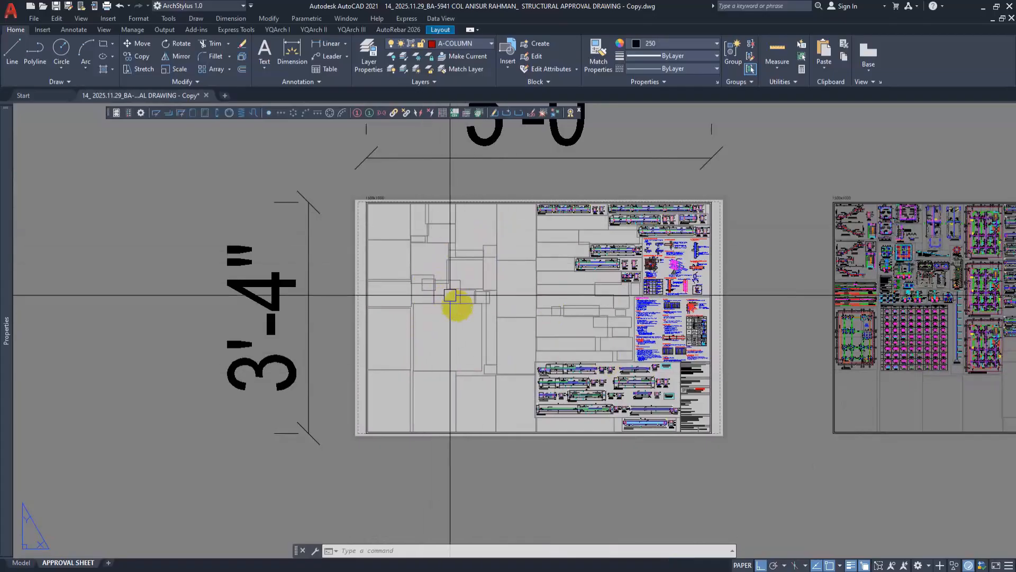
pyautogui.moveTo(474, 335); pyautogui.dragTo(161, 306, button='middle')
pyautogui.scroll(-3, 212, 309)
pyautogui.moveTo(586, 341); pyautogui.dragTo(103, 328, button='middle')
# Delete all six copied sheets beside the original and return to the original approval sheet.
pyautogui.moveTo(483, 318); pyautogui.dragTo(615, 312, button='middle')
pyautogui.click(760, 243)
pyautogui.moveTo(531, 402); pyautogui.dragTo(845, 354, button='middle')
pyautogui.click(347, 342)
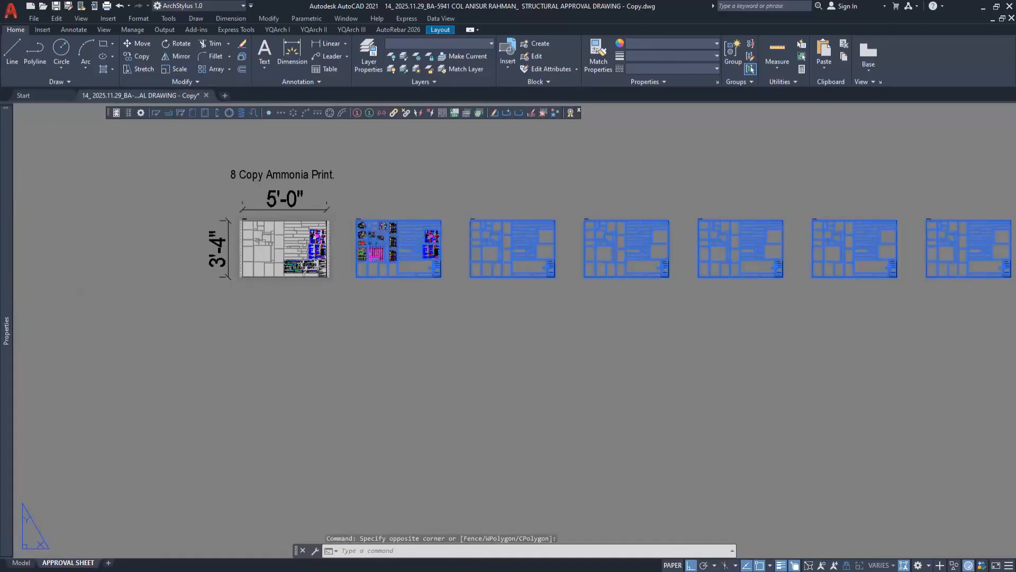
pyautogui.press('Delete')
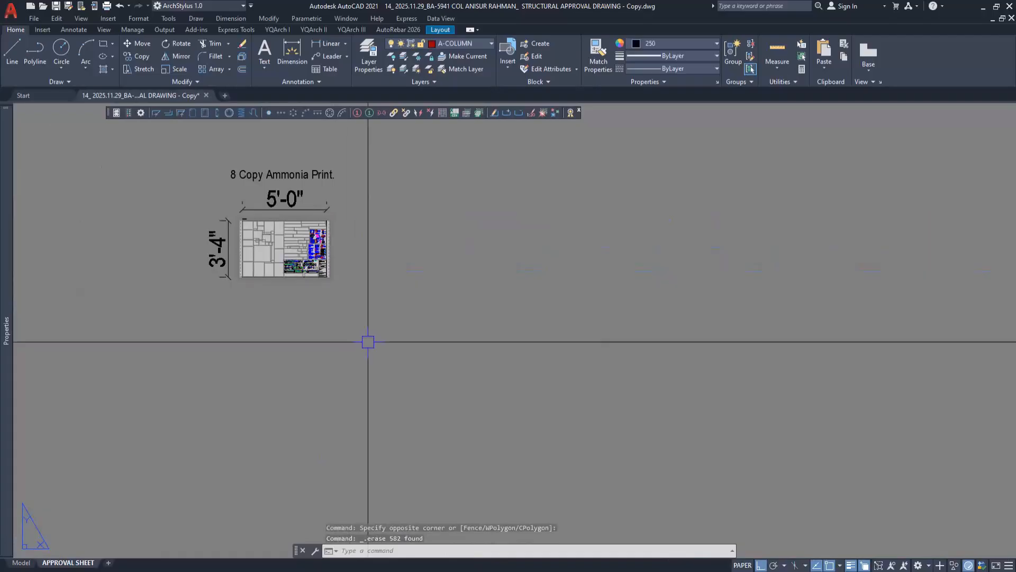
pyautogui.doubleClick(269, 247)
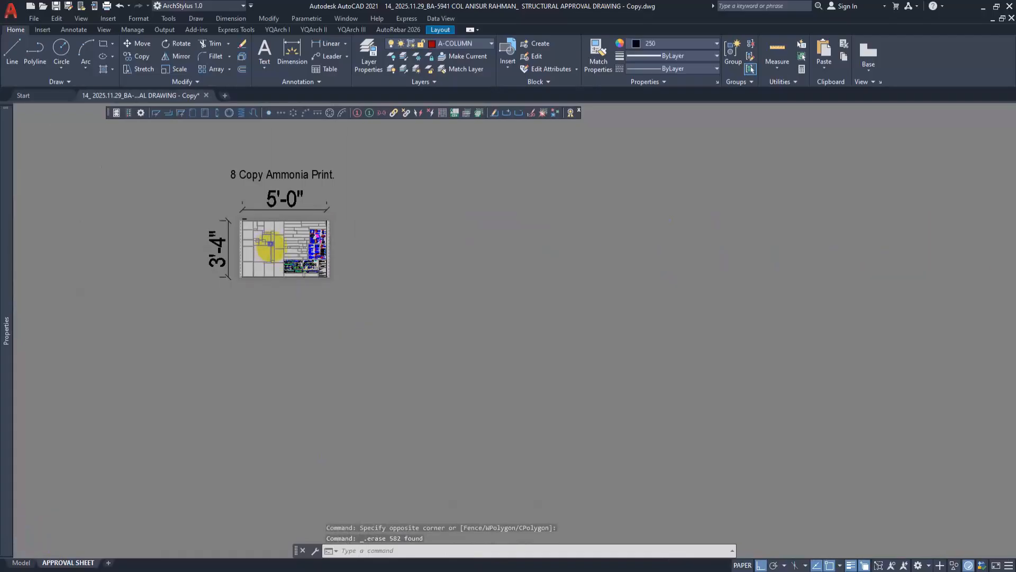
pyautogui.scroll(2, 269, 248)
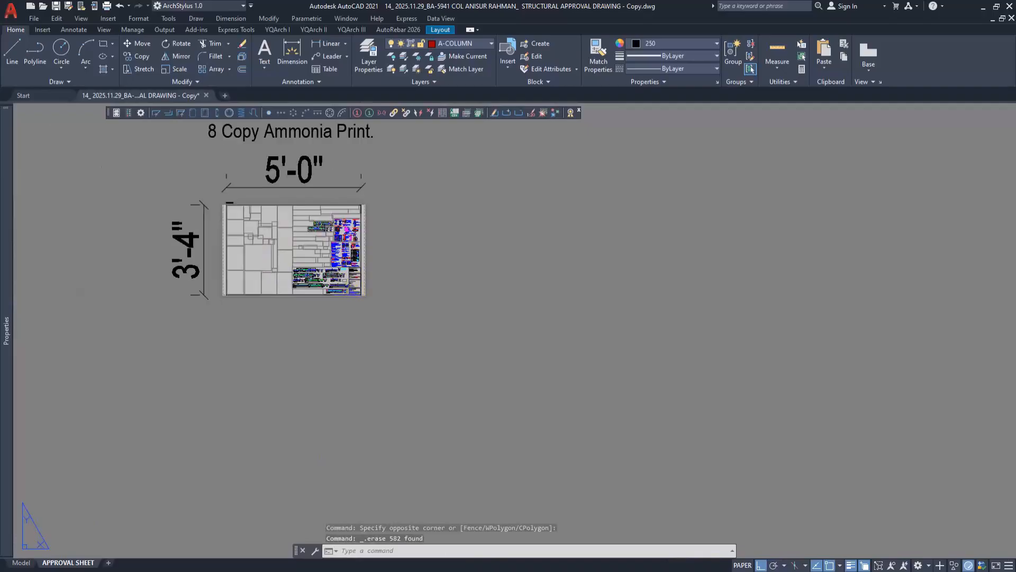
pyautogui.scroll(2, 268, 247)
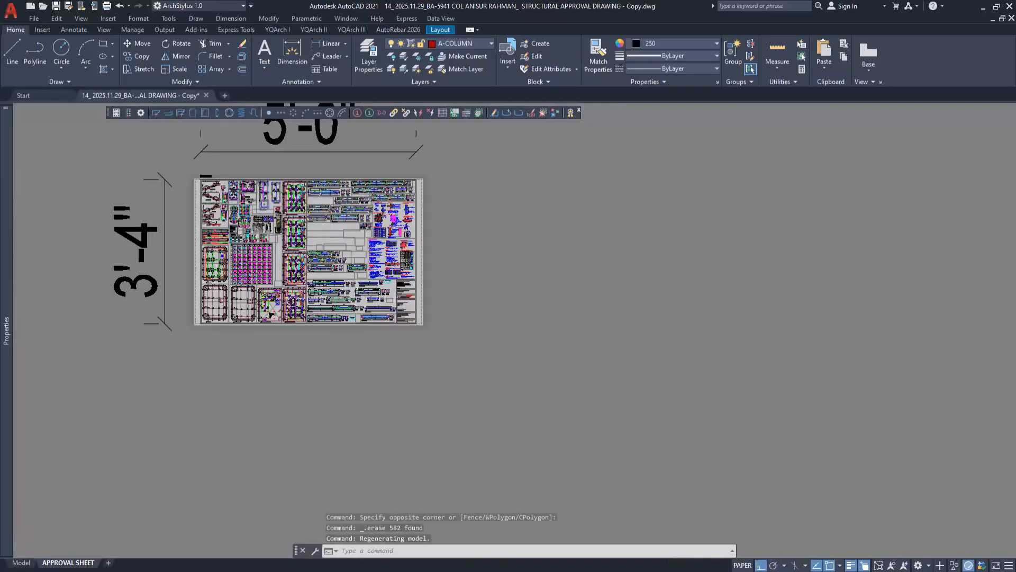
# Open model space and examine the floor-by-floor drawing table and the mezzanine floor drawings.
pyautogui.click(21, 563)
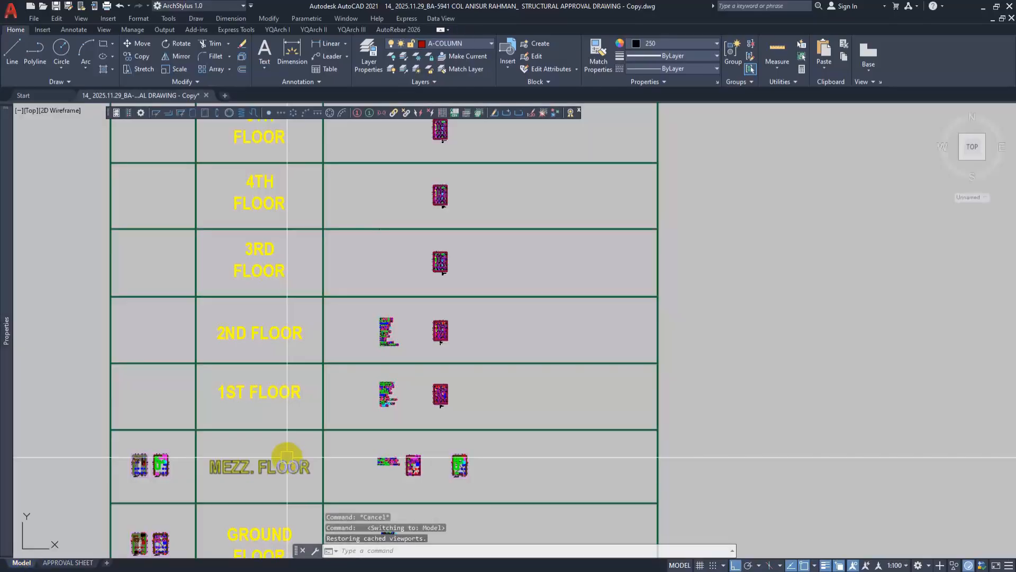
pyautogui.scroll(-6, 313, 390)
pyautogui.moveTo(422, 372); pyautogui.dragTo(417, 341, button='middle')
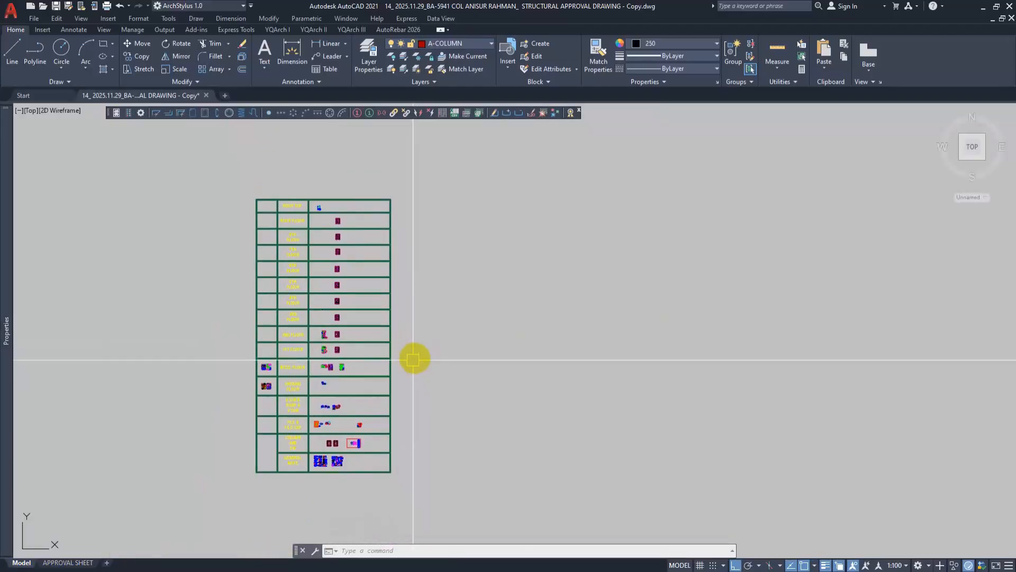
pyautogui.scroll(10, 329, 374)
pyautogui.scroll(7, 444, 313)
pyautogui.scroll(-5, 415, 347)
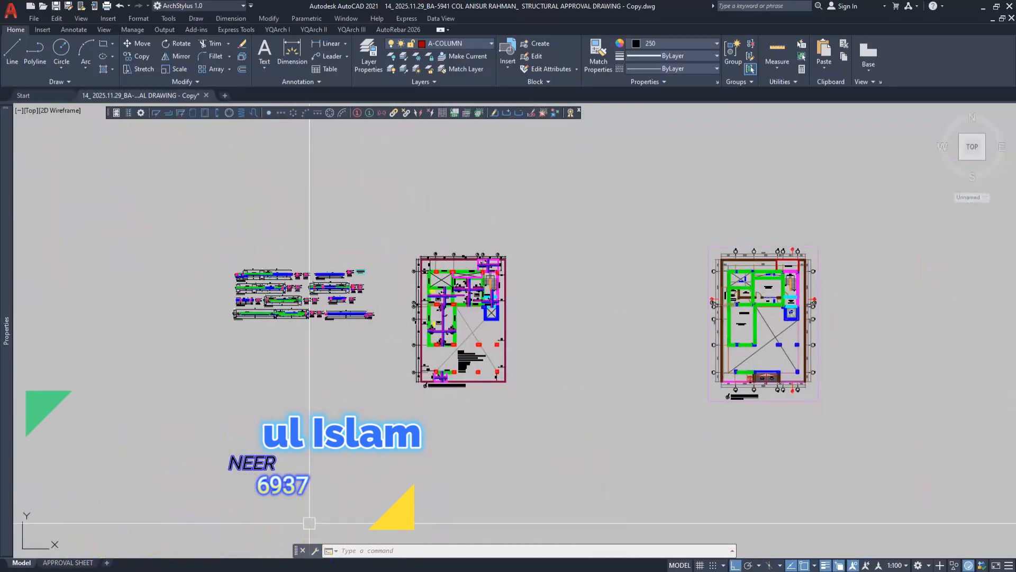
# Switch to the approval drawing in ZWCAD 2026, open its model space and examine the mezzanine floor drawings.
pyautogui.press('super')
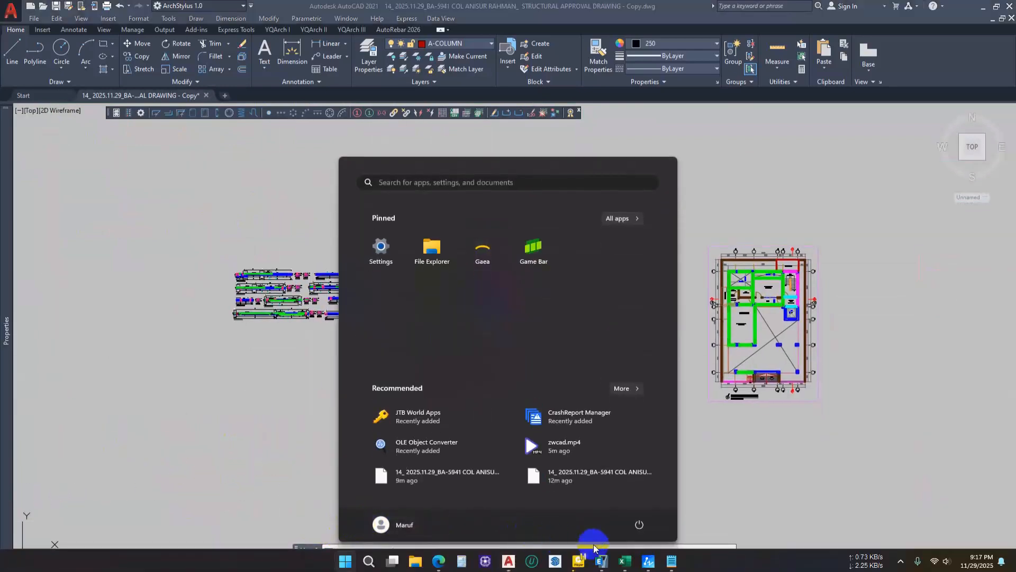
pyautogui.moveTo(649, 560)
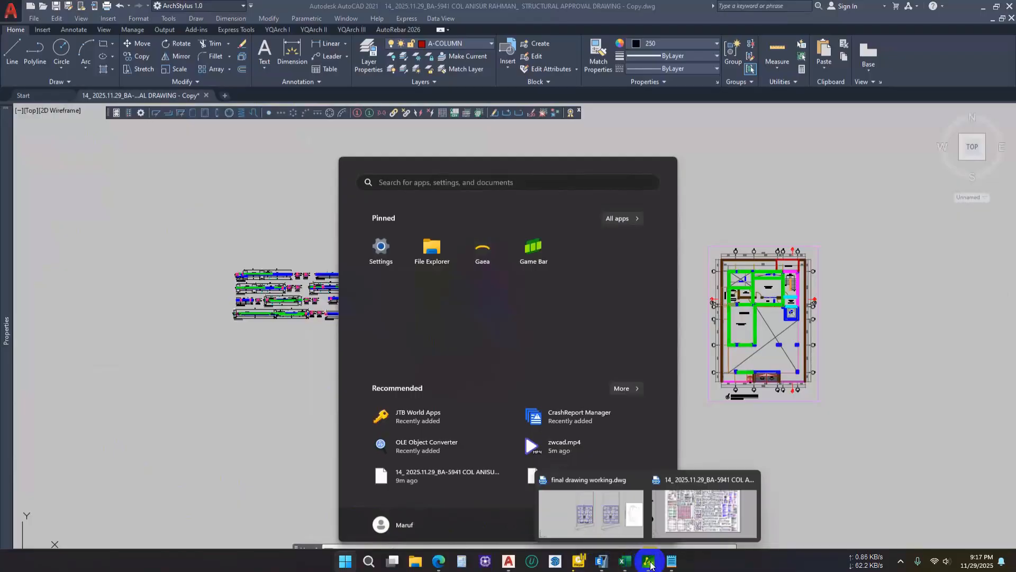
pyautogui.click(693, 524)
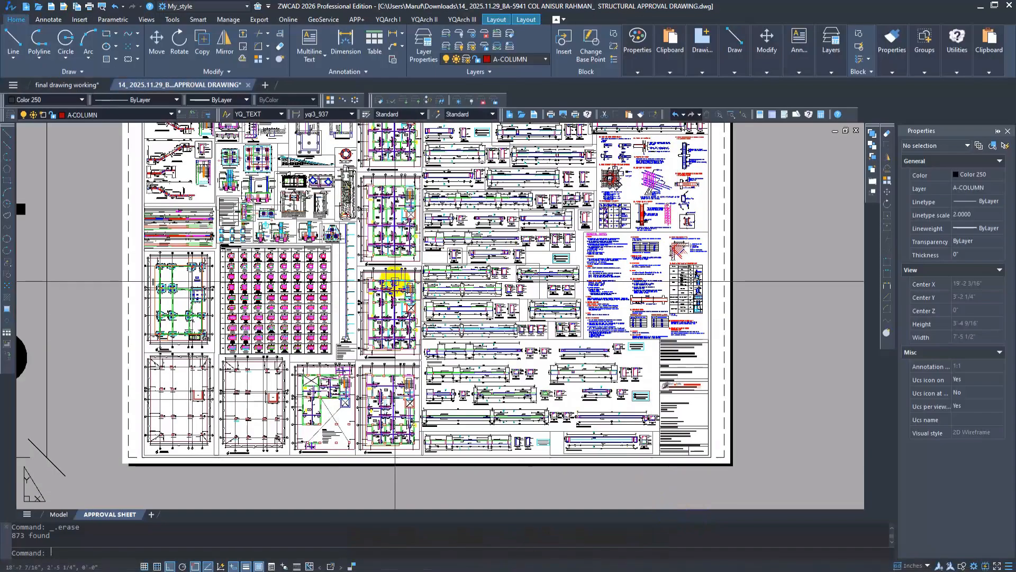
pyautogui.click(57, 516)
pyautogui.scroll(3, 338, 379)
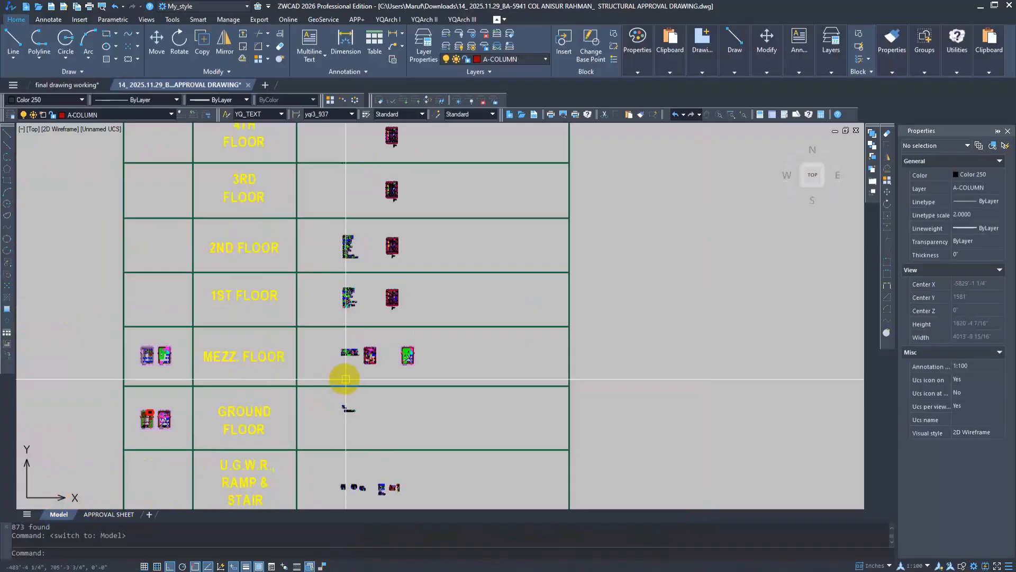
pyautogui.scroll(5, 345, 379)
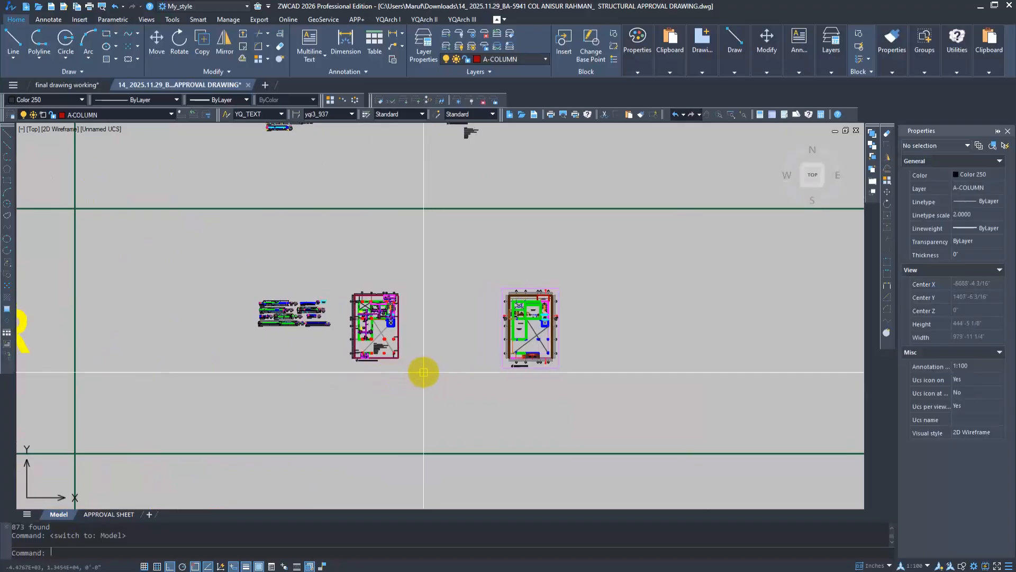
pyautogui.scroll(4, 423, 372)
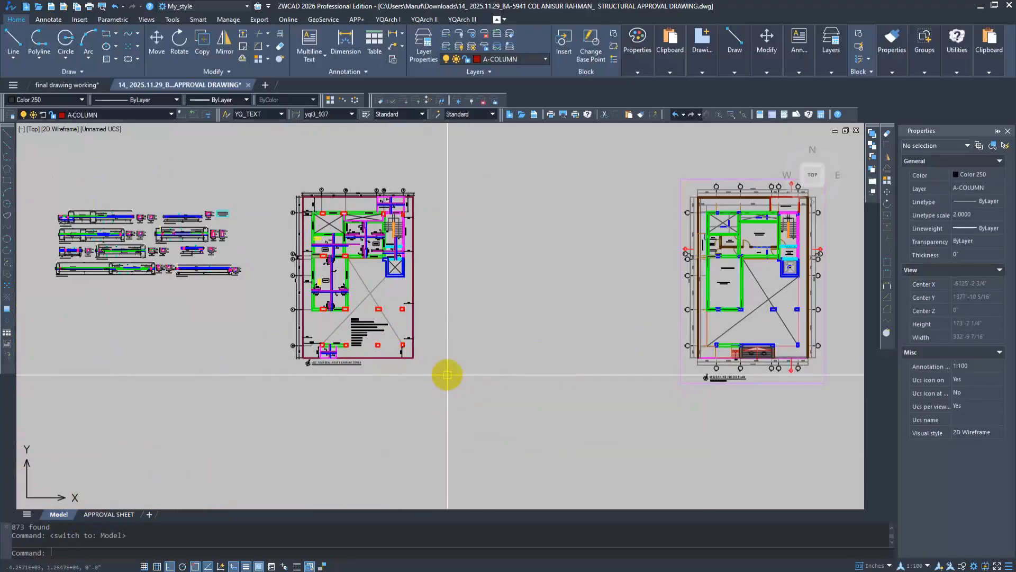
# Draw a test rectangle between the two mezzanine floor plans, select it and delete it.
pyautogui.write('rec')
pyautogui.press('Return')
pyautogui.click(473, 318)
pyautogui.click(521, 374)
pyautogui.press('Escape')
pyautogui.moveTo(557, 266); pyautogui.dragTo(472, 411)
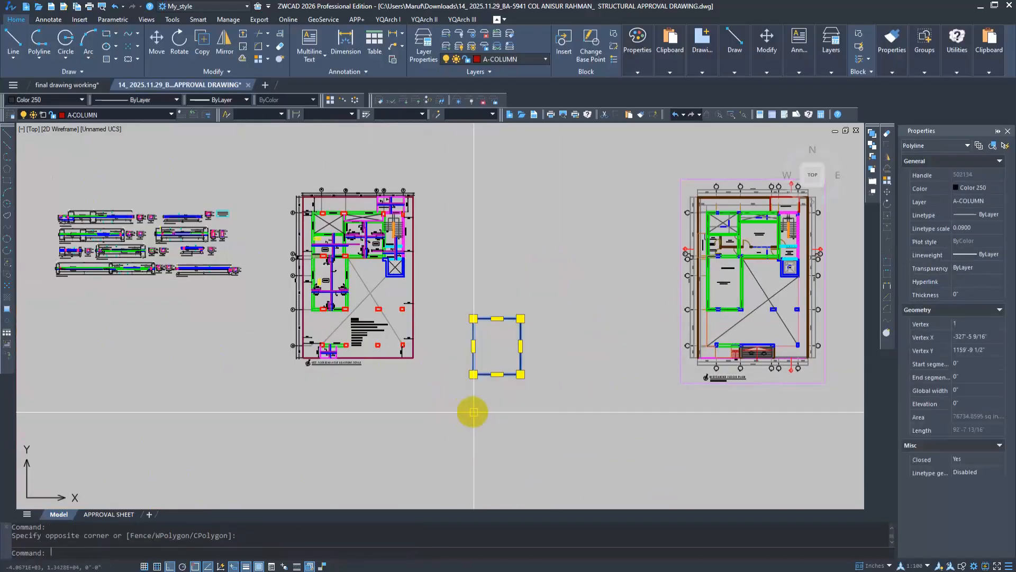
pyautogui.press('Delete')
pyautogui.write('f')
pyautogui.press('Return')
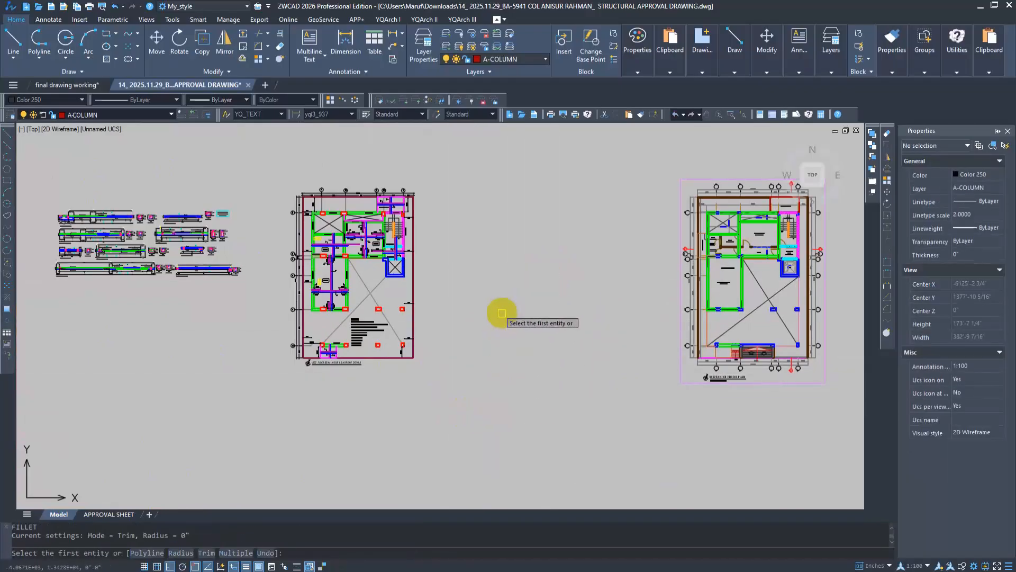
pyautogui.press('Escape')
pyautogui.write('re')
pyautogui.press('Escape')
pyautogui.press('Escape')
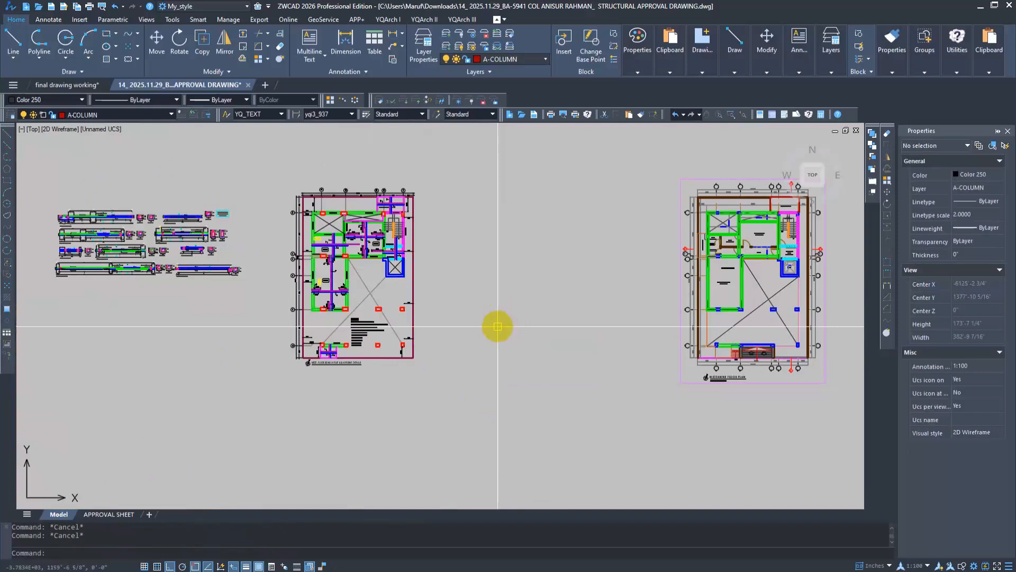
# Open the command alias editor with ALIASEDIT and the Dimension Style Manager, look over each and close it without changes.
pyautogui.write('alia')
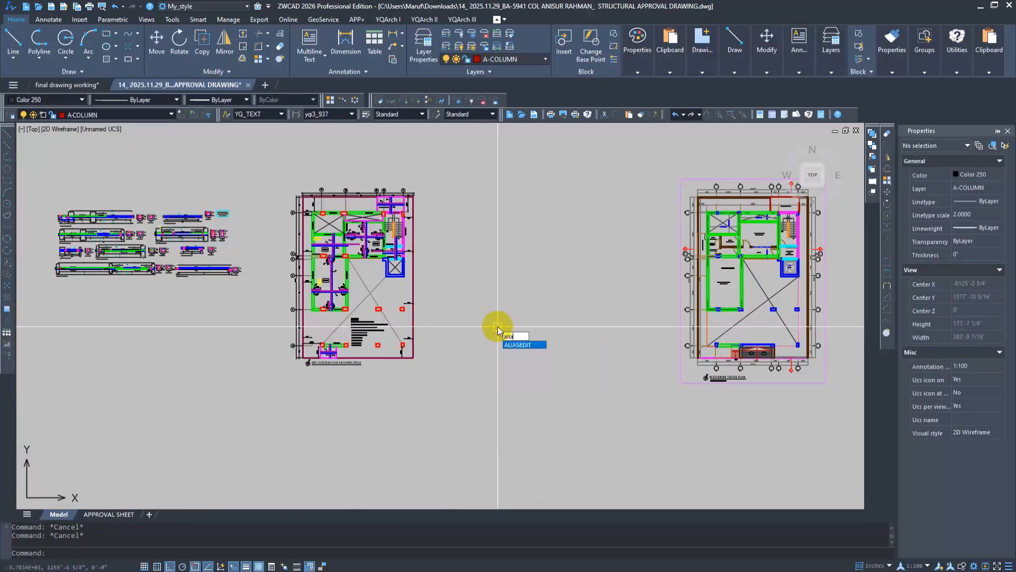
pyautogui.press('Return')
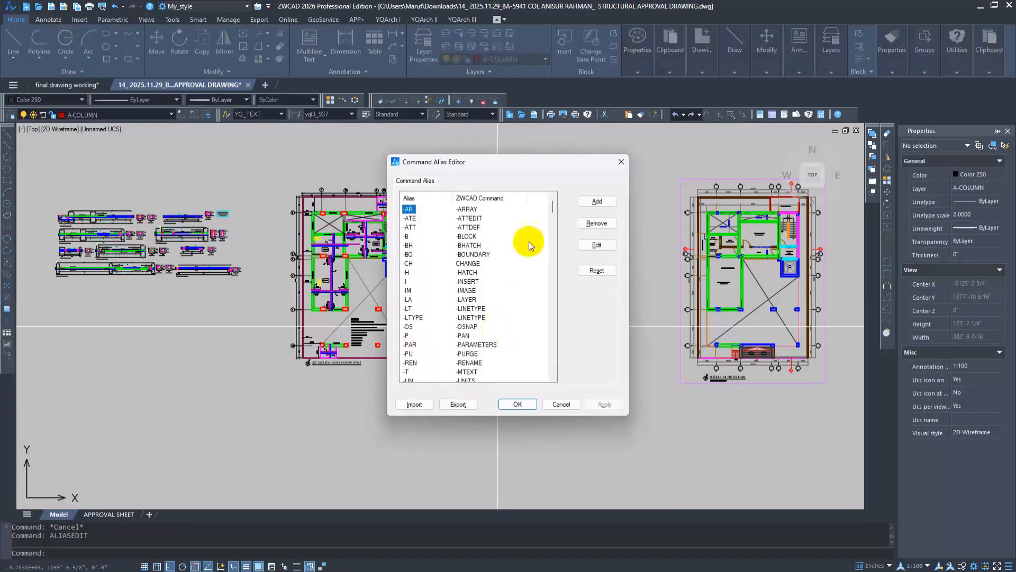
pyautogui.click(626, 160)
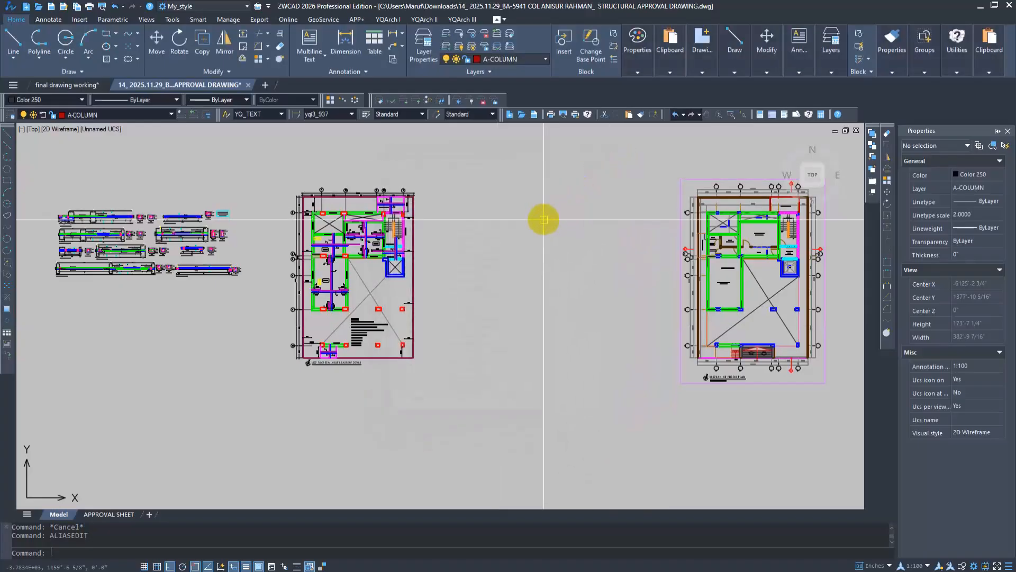
pyautogui.write('d')
pyautogui.press('Return')
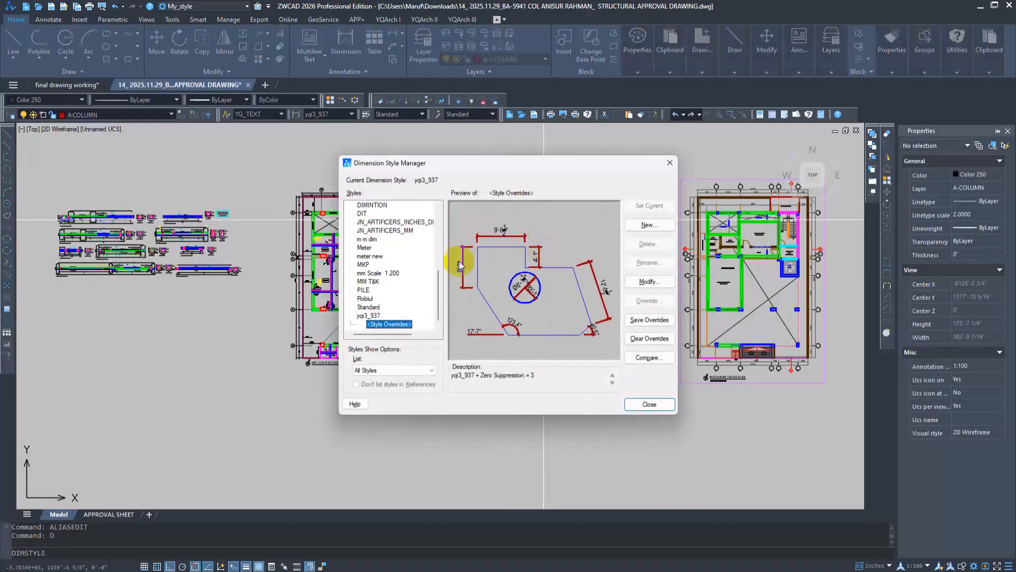
pyautogui.click(673, 163)
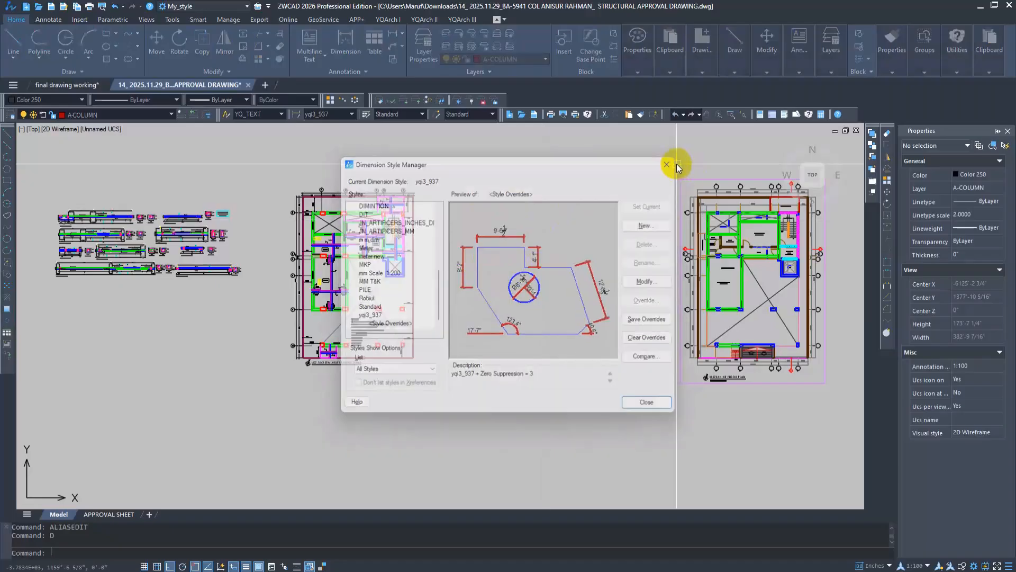
# Open the Options dialog, look over its display settings and close it without changes.
pyautogui.write('op')
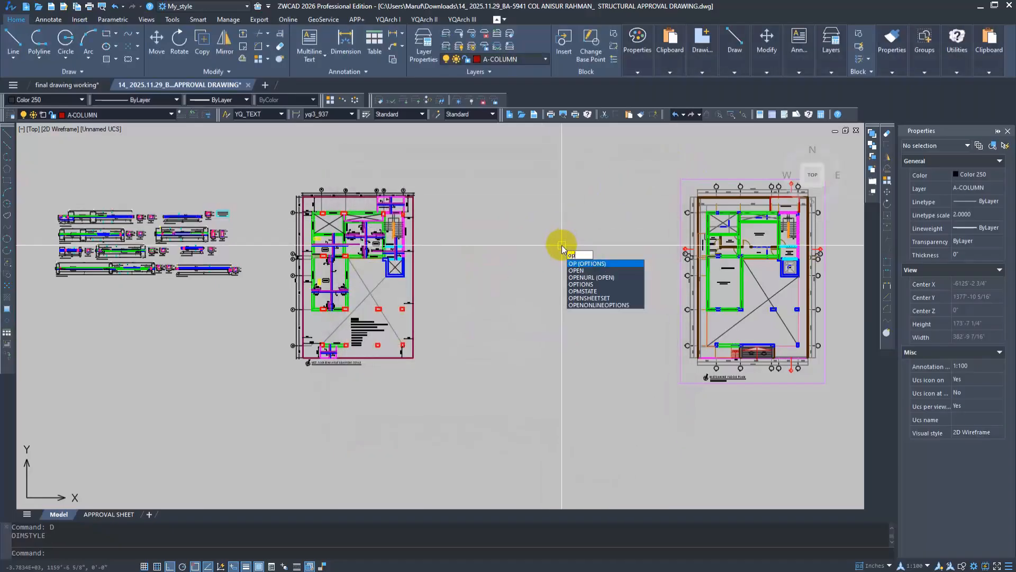
pyautogui.press('Return')
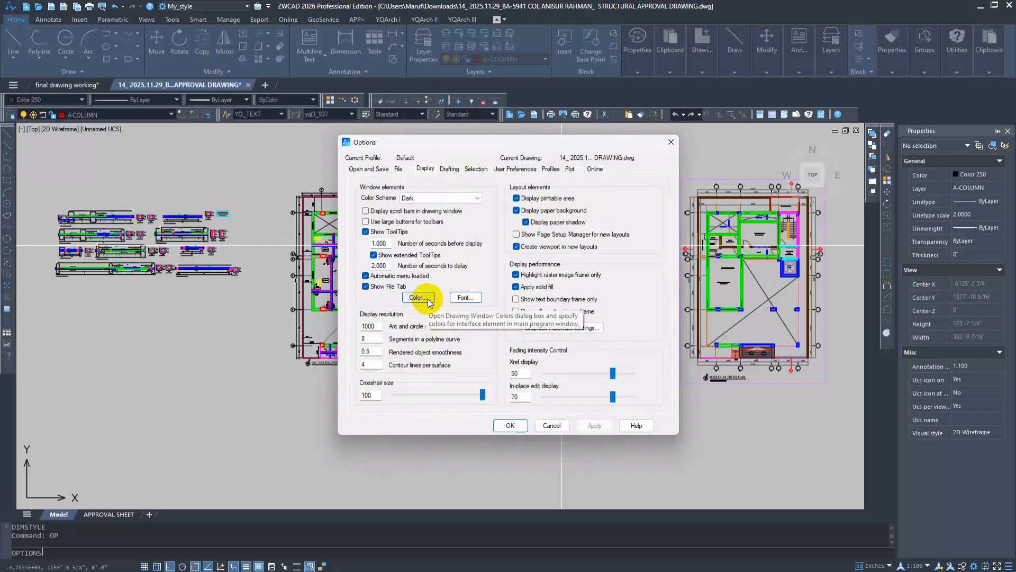
pyautogui.click(671, 141)
pyautogui.moveTo(480, 351); pyautogui.dragTo(416, 332, button='middle')
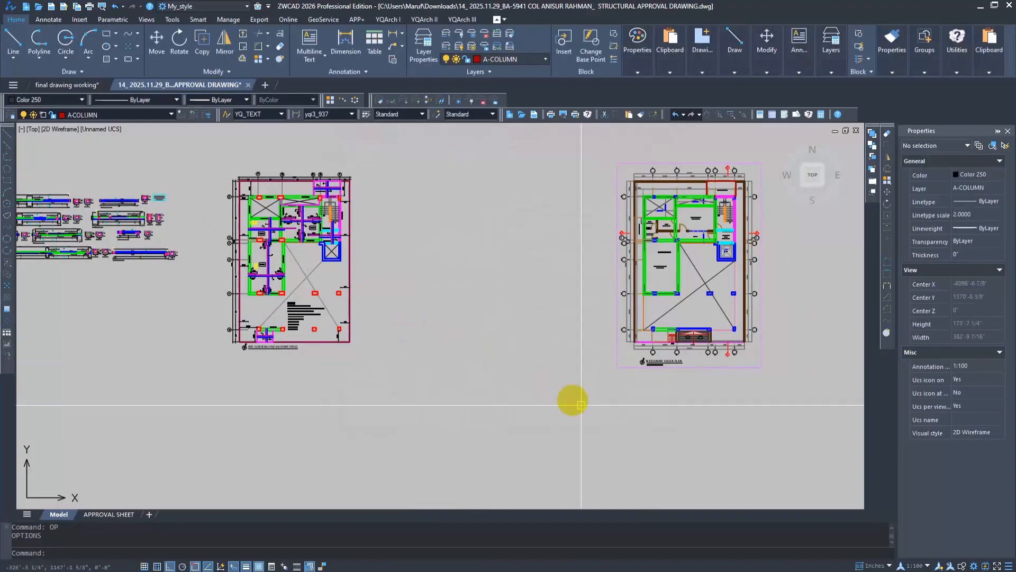
# Look over the list of available drawing units and leave it without choosing another unit.
pyautogui.click(890, 566)
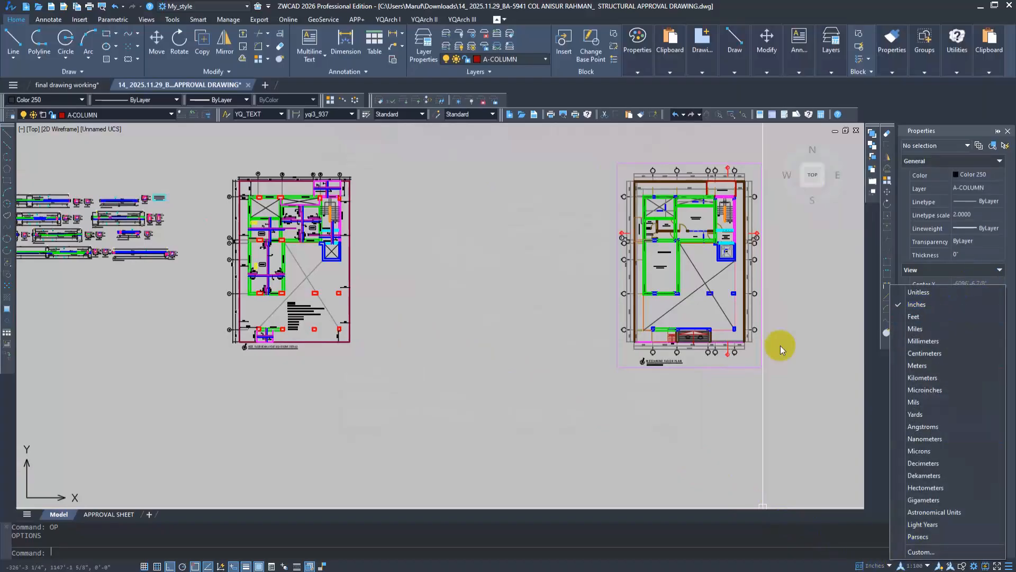
pyautogui.click(547, 406)
pyautogui.press('Escape')
pyautogui.press('Escape')
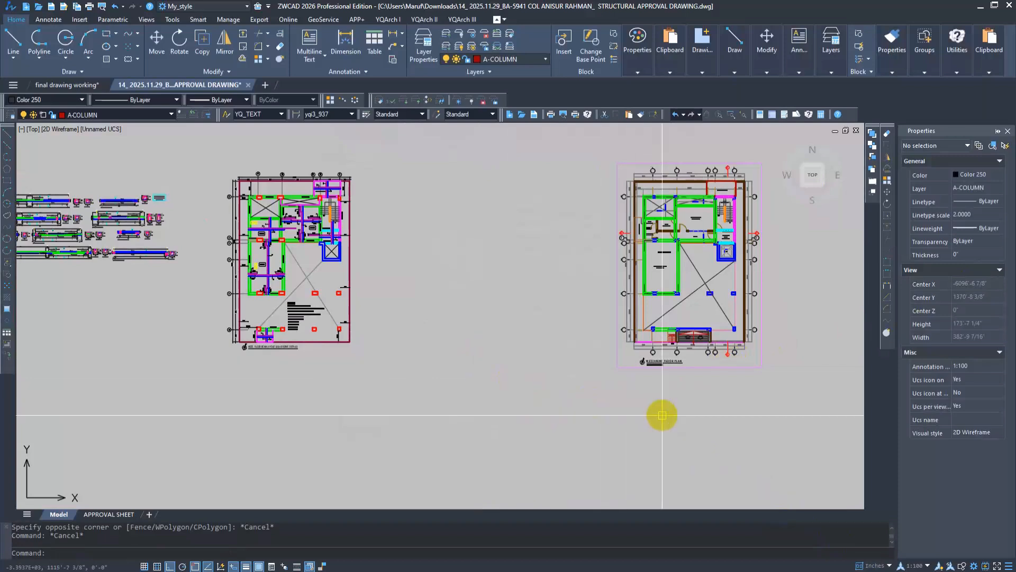
pyautogui.write('Uni')
pyautogui.press('Escape')
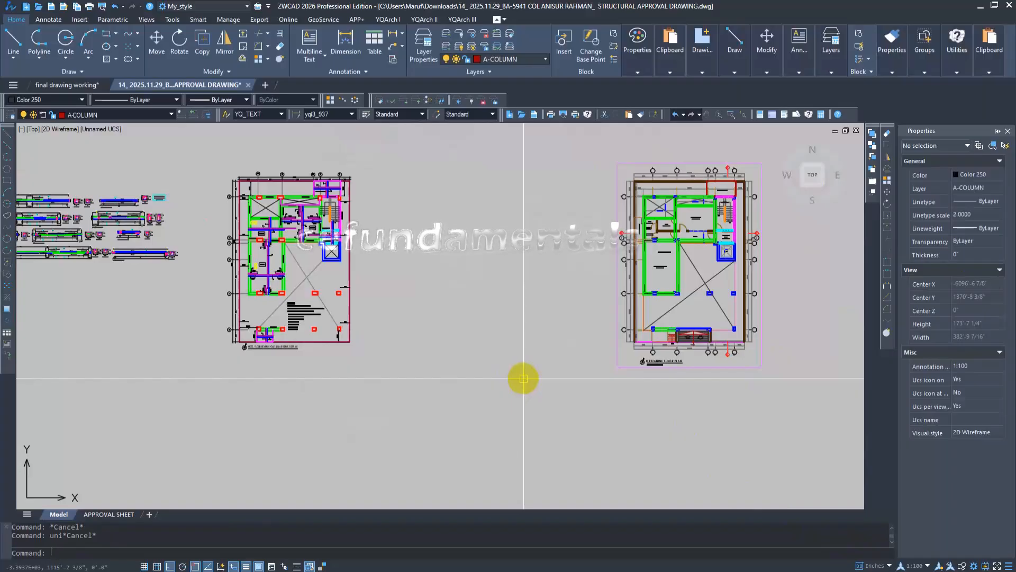
# Create a new drawing from the zwcadiso.dwt template and turn its grid off.
pyautogui.scroll(-4, 492, 348)
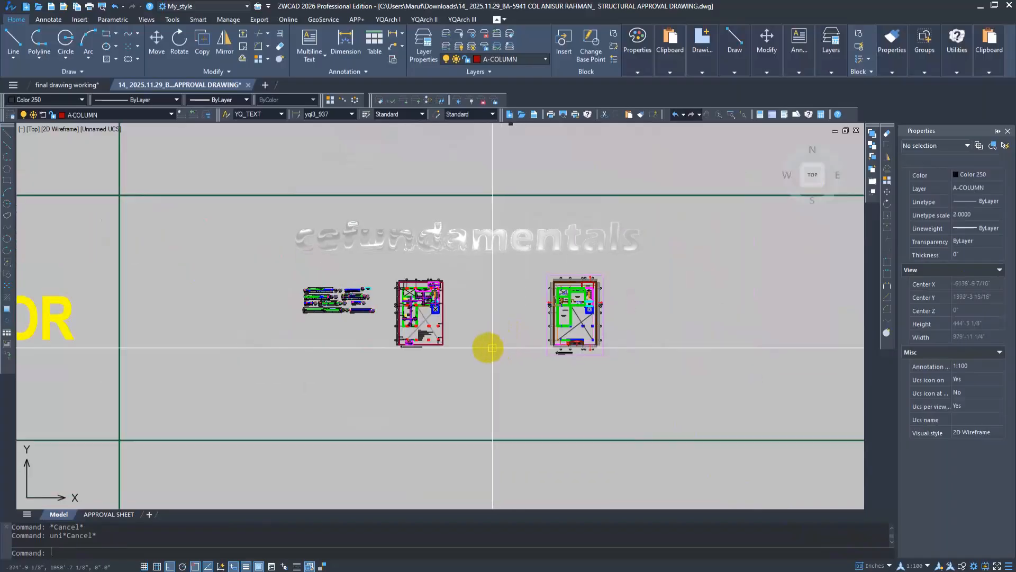
pyautogui.click(25, 7)
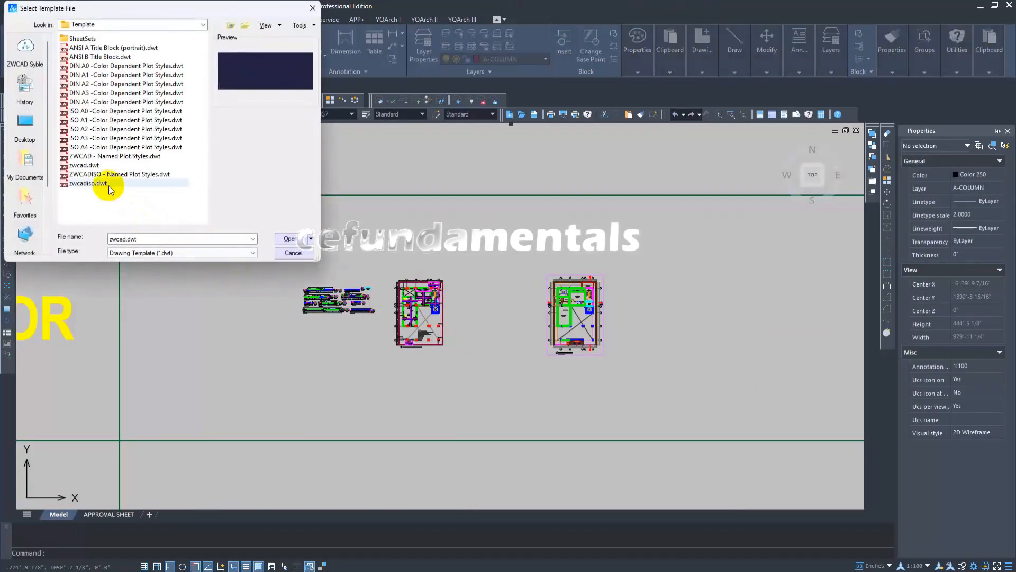
pyautogui.doubleClick(106, 183)
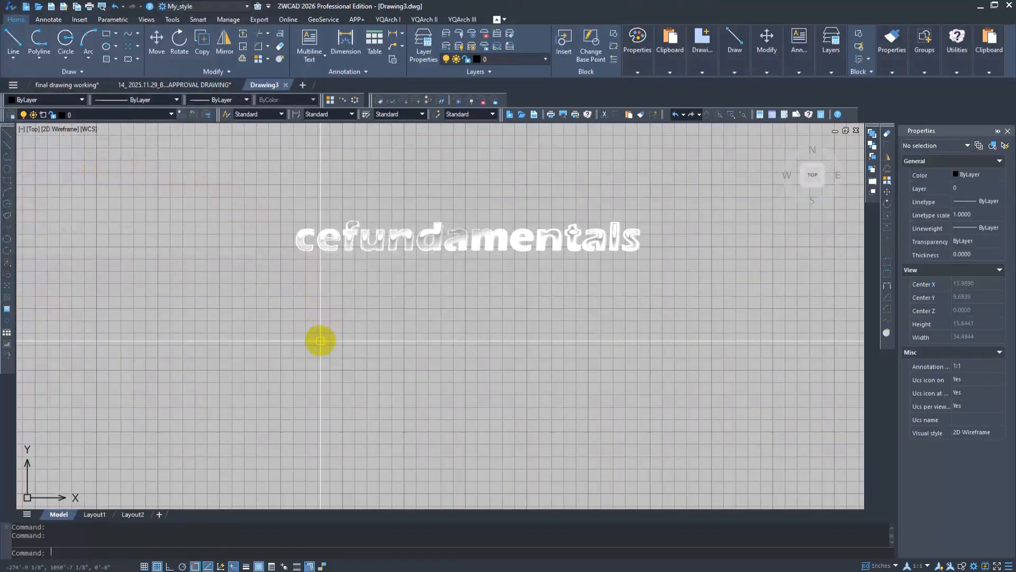
pyautogui.scroll(-4, 320, 340)
pyautogui.press('F7')
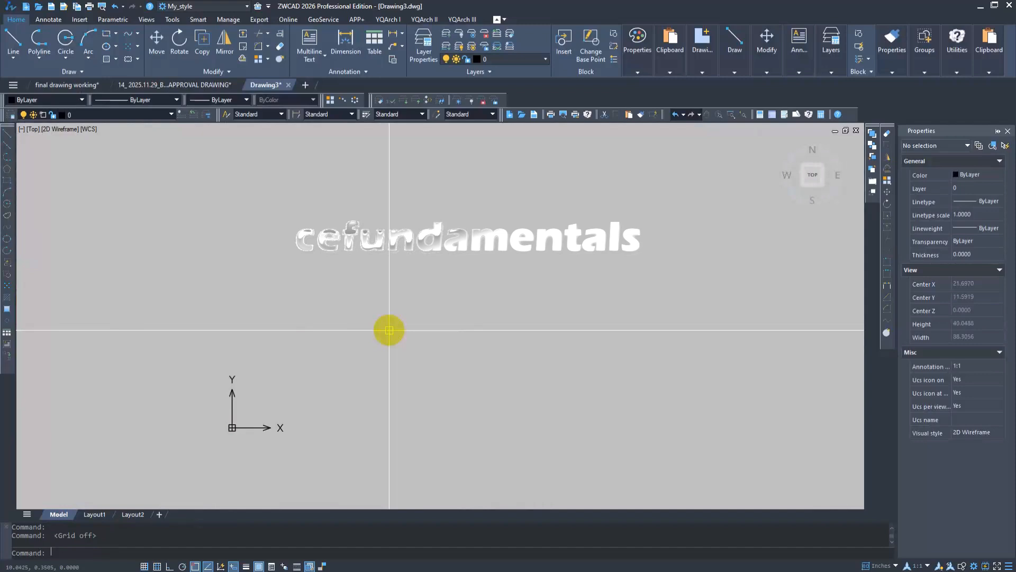
pyautogui.moveTo(389, 329); pyautogui.dragTo(368, 320, button='middle')
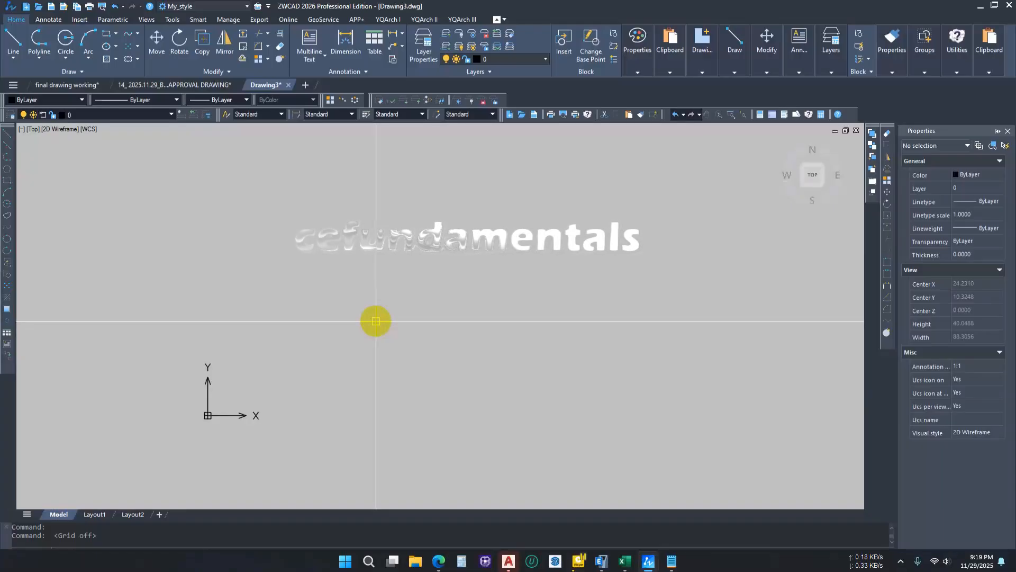
# Start attaching an image and browse the Pictures, Videos and Music folders for a suitable picture.
pyautogui.click(76, 20)
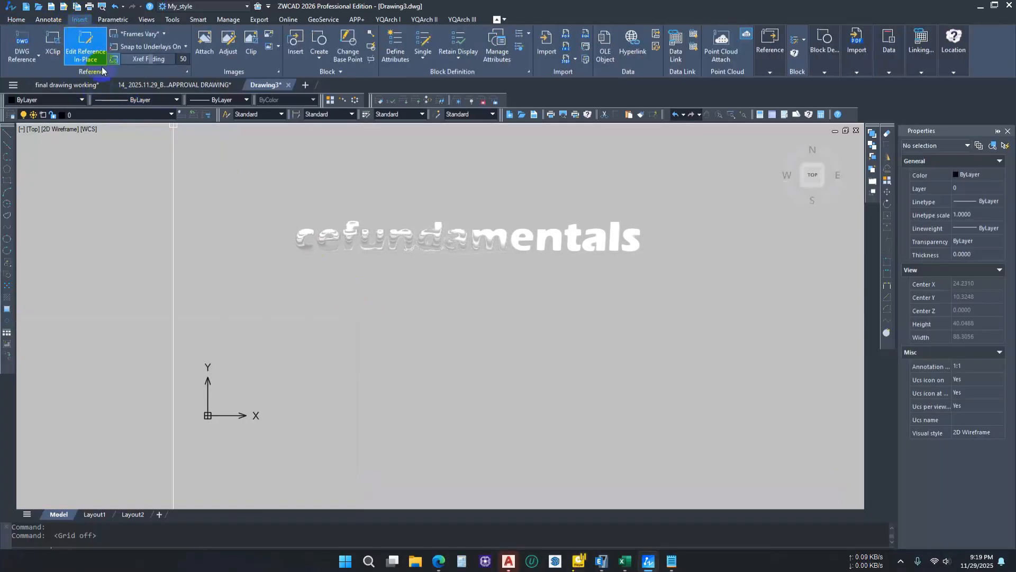
pyautogui.click(201, 38)
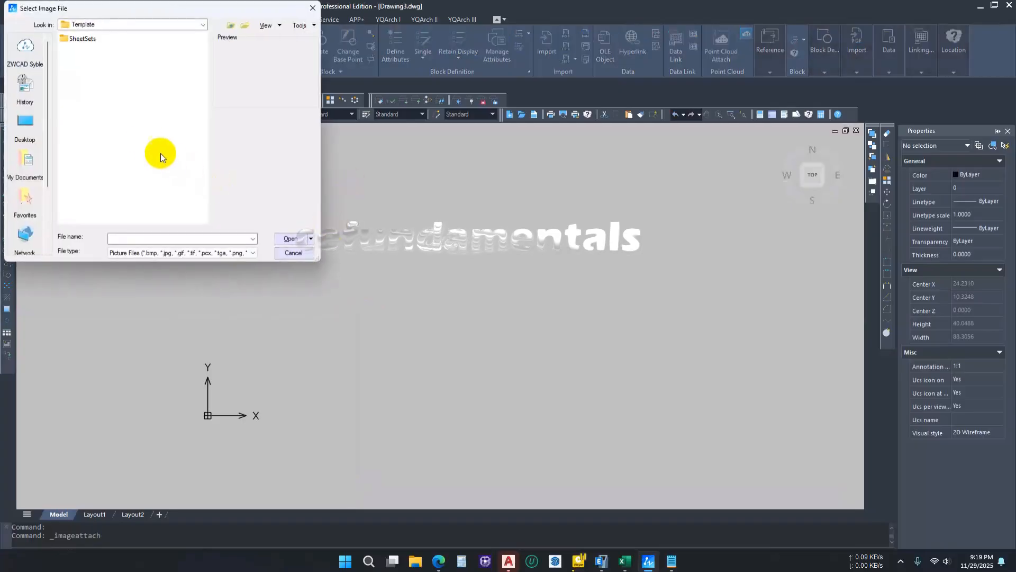
pyautogui.click(25, 124)
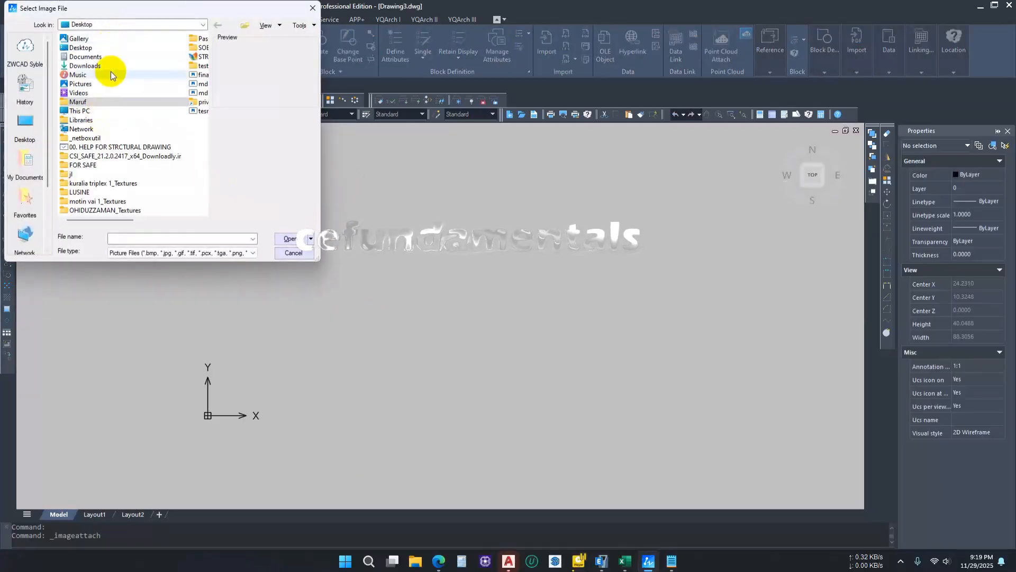
pyautogui.doubleClick(90, 84)
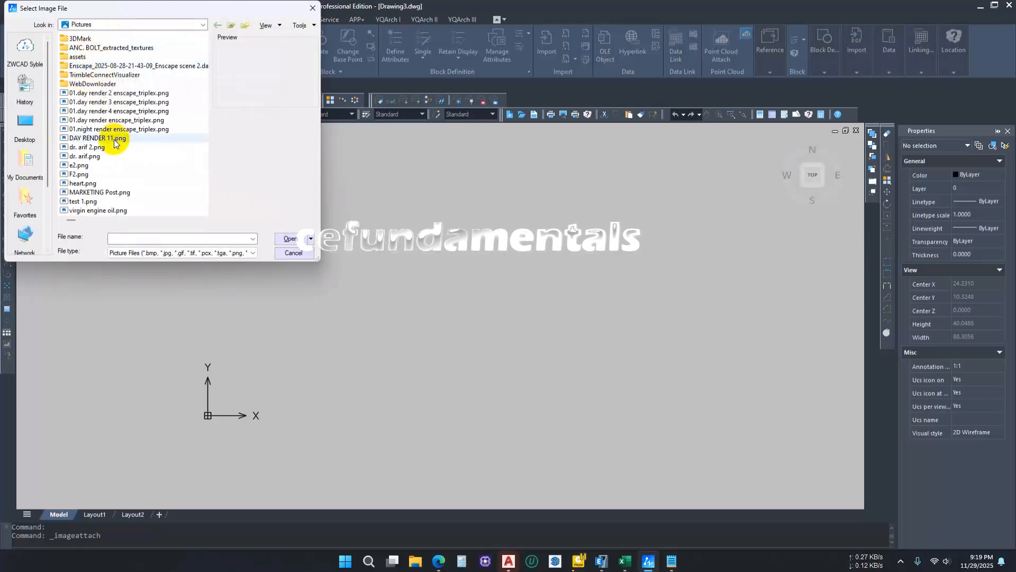
pyautogui.scroll(-3, 121, 170)
pyautogui.scroll(3, 120, 171)
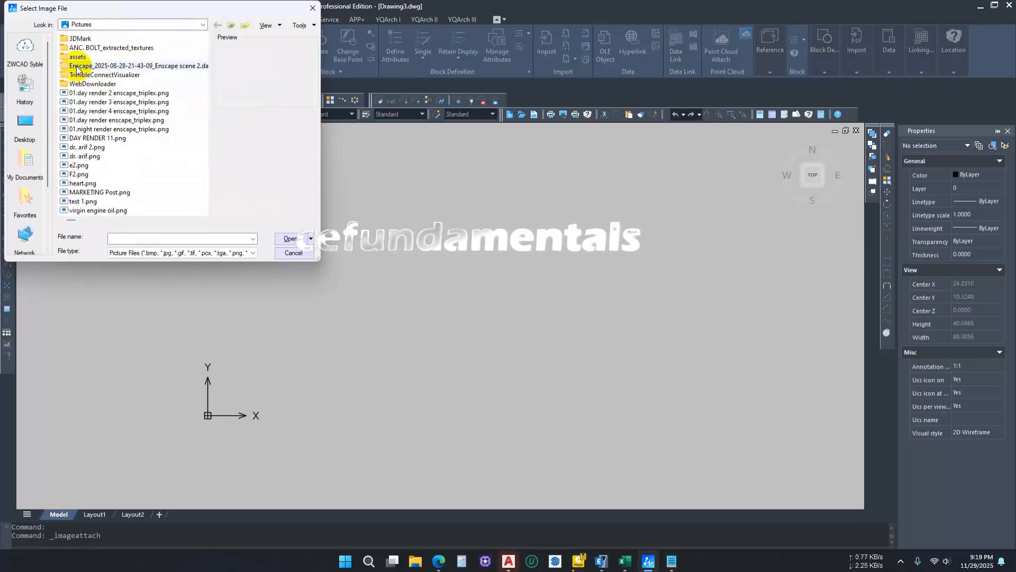
pyautogui.click(25, 125)
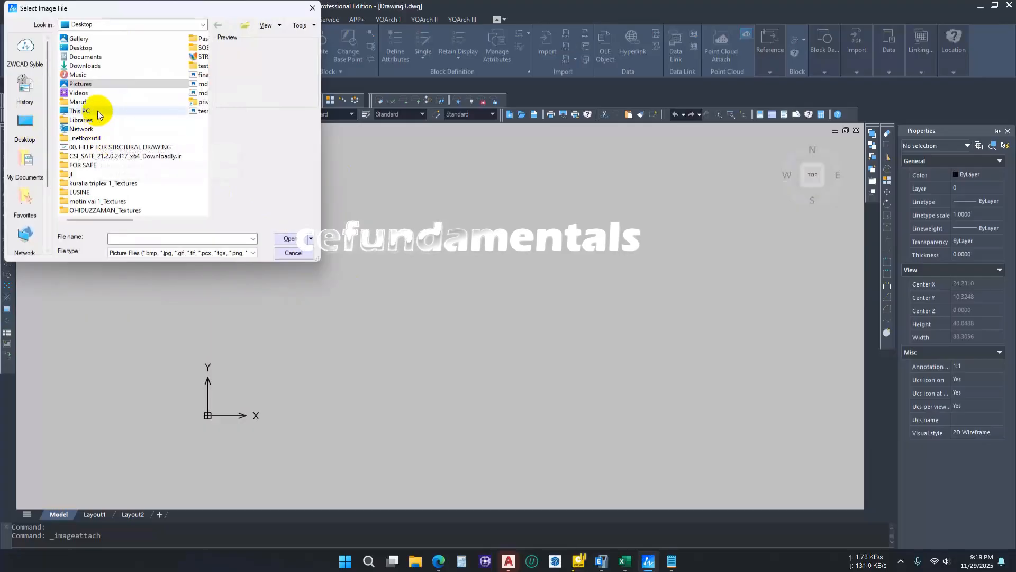
pyautogui.doubleClick(95, 94)
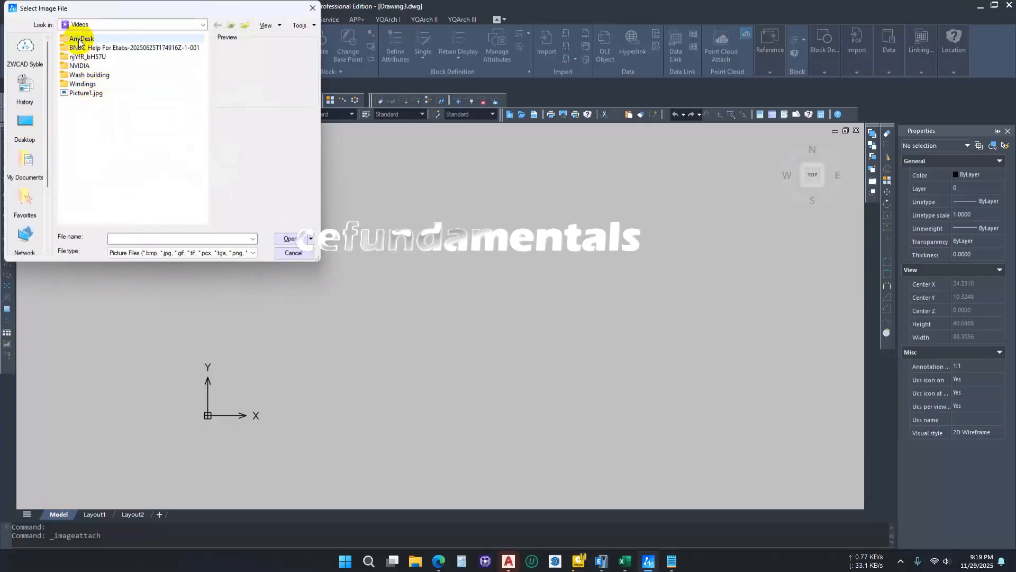
pyautogui.click(151, 25)
pyautogui.scroll(1, 113, 87)
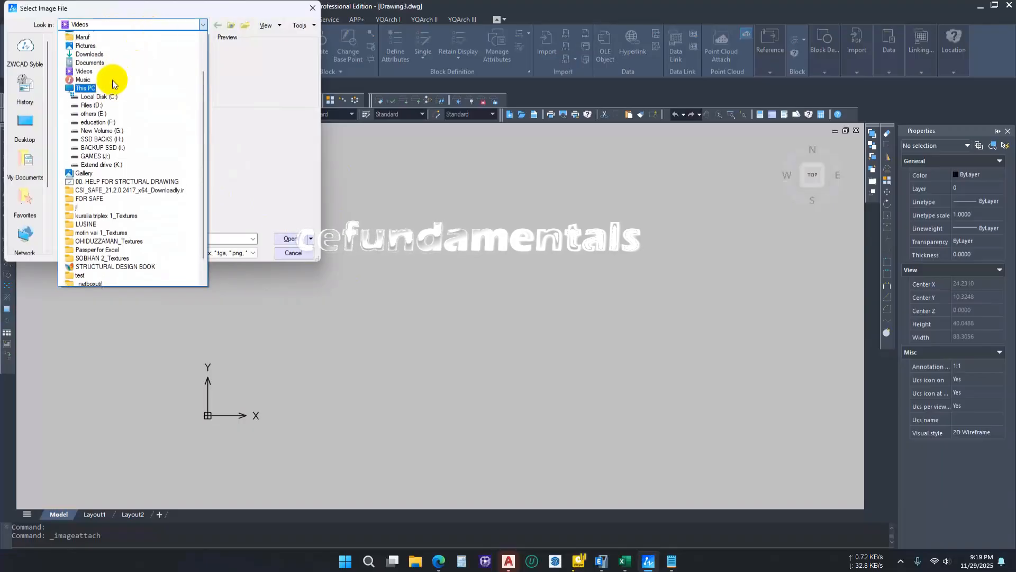
pyautogui.click(95, 98)
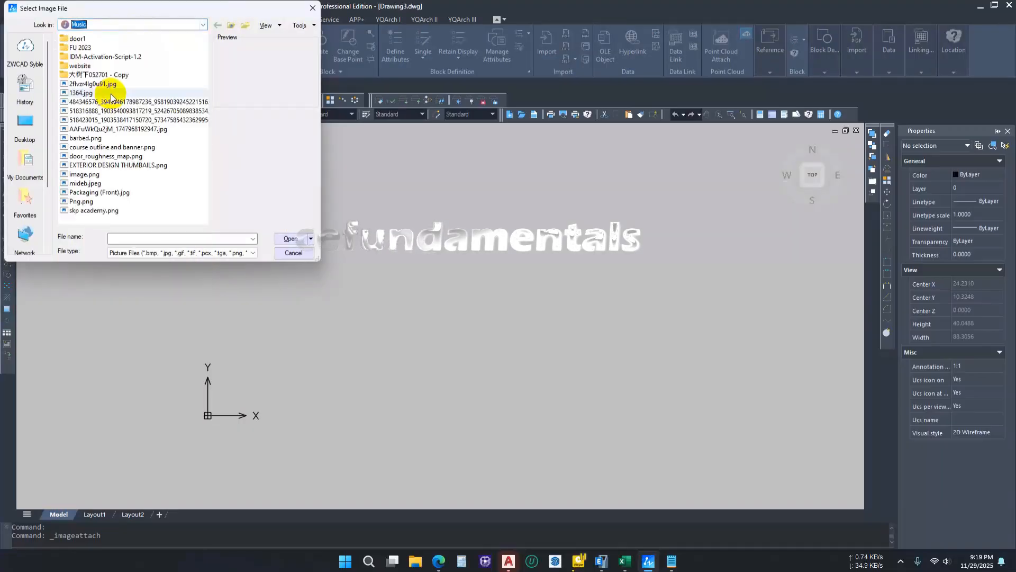
pyautogui.doubleClick(95, 42)
pyautogui.click(231, 26)
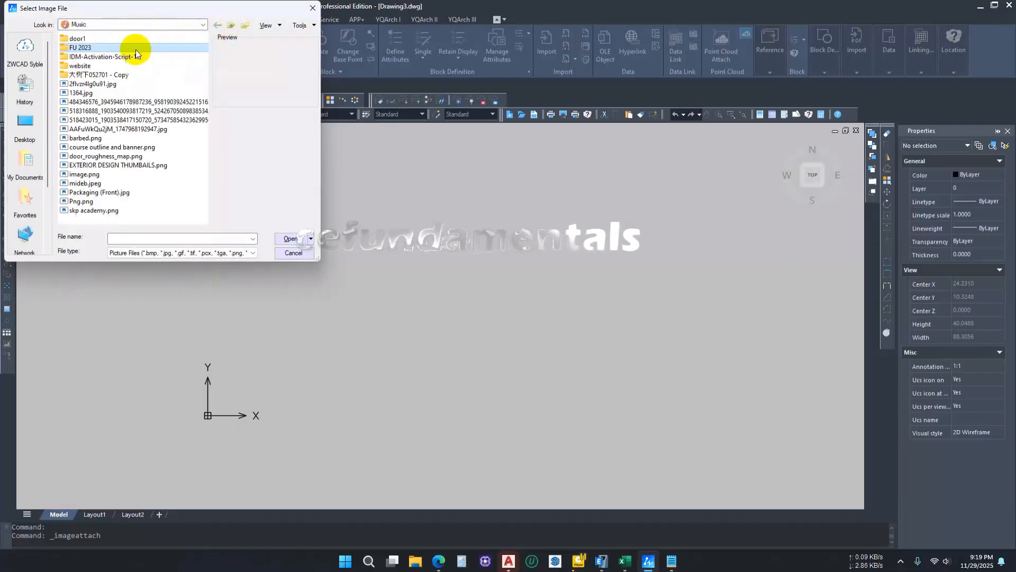
# Attach the botanical line-art flower image from the door1 folder and place it just beside the drawing origin.
pyautogui.doubleClick(86, 38)
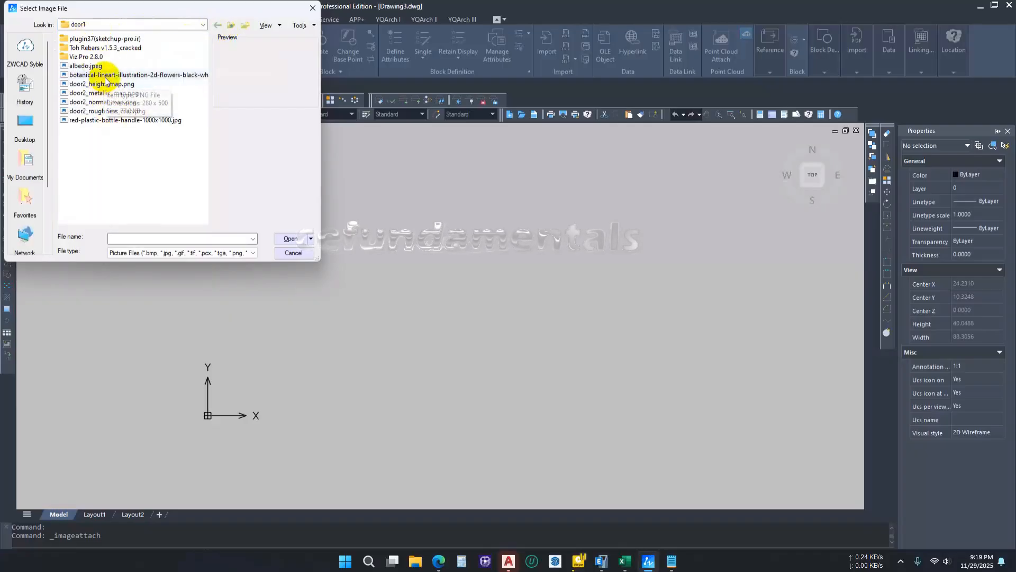
pyautogui.click(112, 75)
pyautogui.click(291, 238)
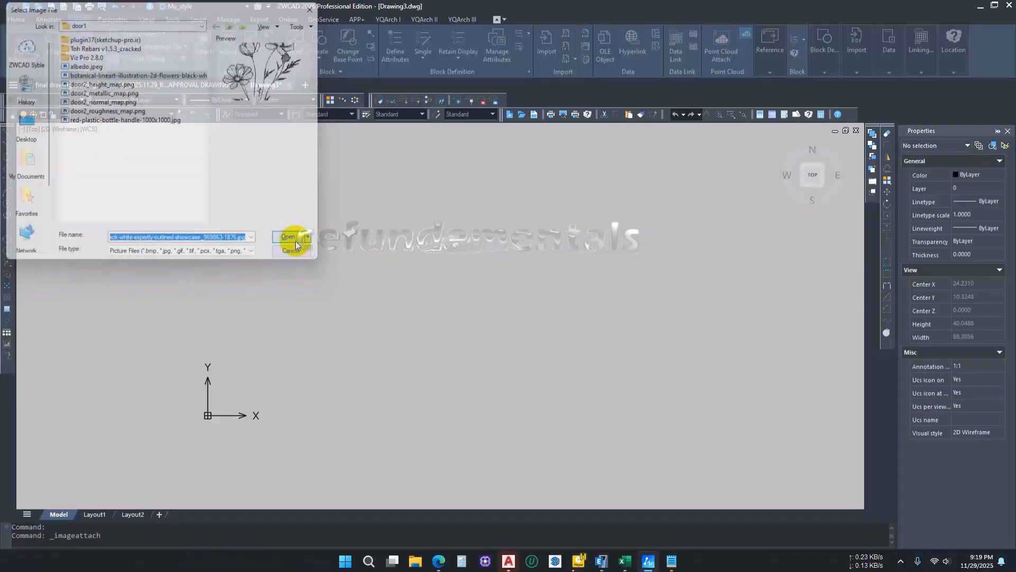
pyautogui.click(485, 429)
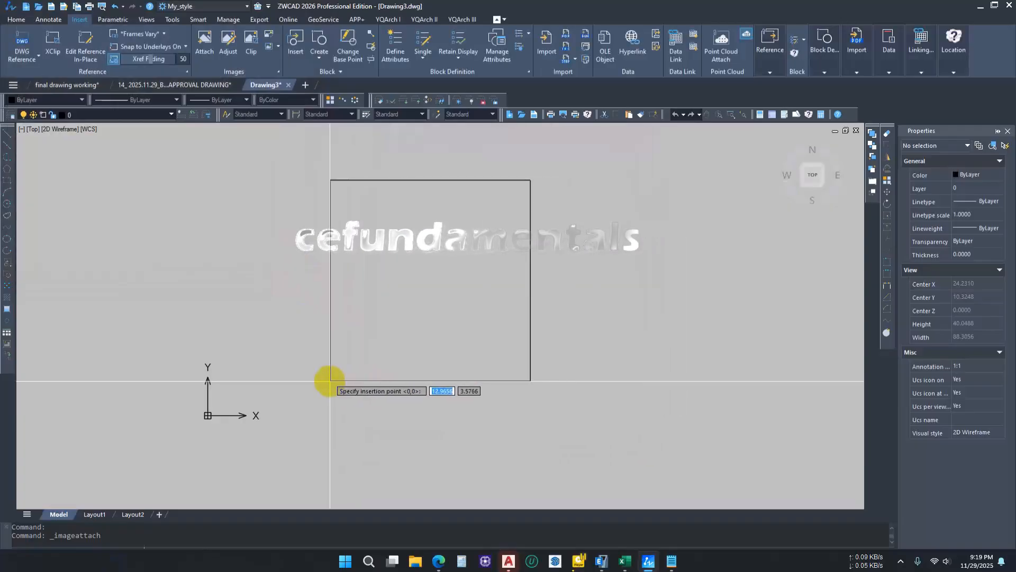
pyautogui.click(248, 396)
pyautogui.scroll(2, 437, 277)
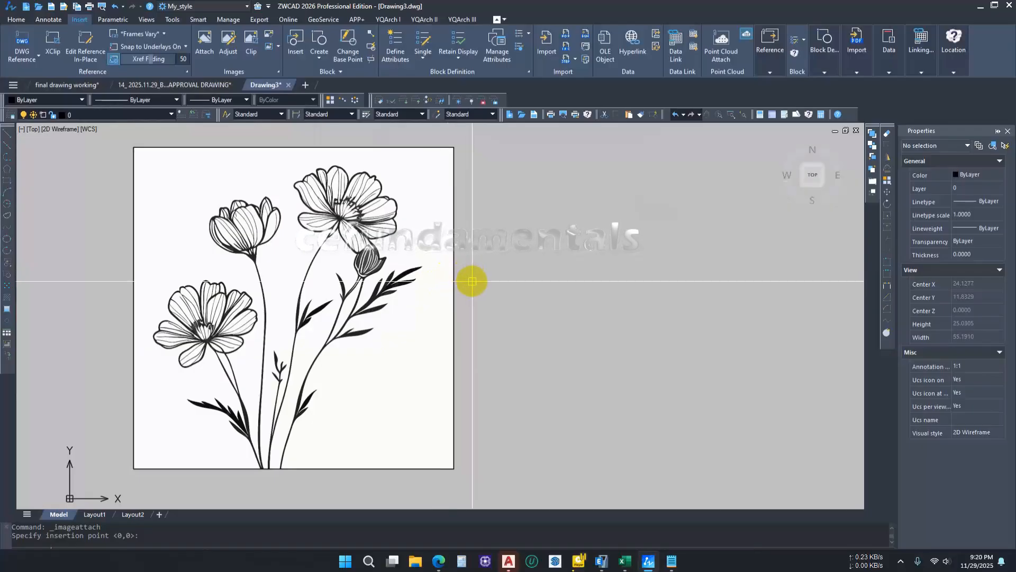
pyautogui.scroll(-2, 454, 295)
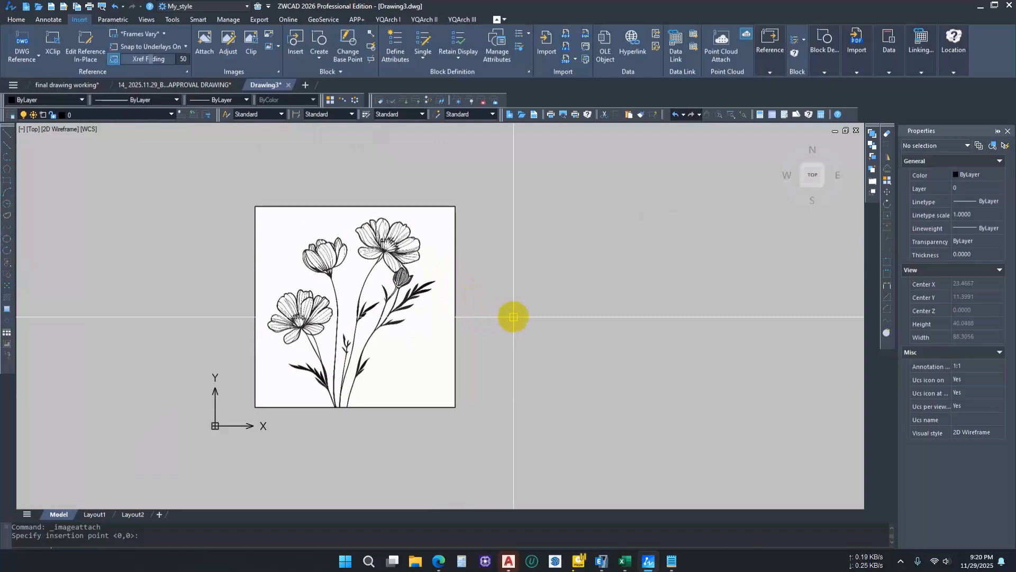
# Convert the attached flower image to vector linework with VECTORIZATION, declining to modify the vector graphics and exiting the command.
pyautogui.write('vect')
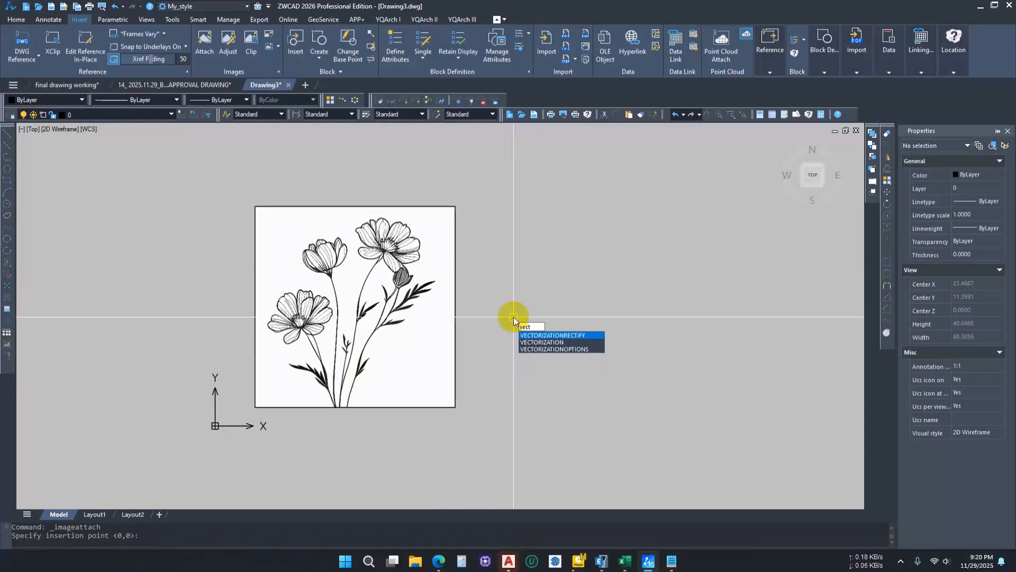
pyautogui.click(551, 342)
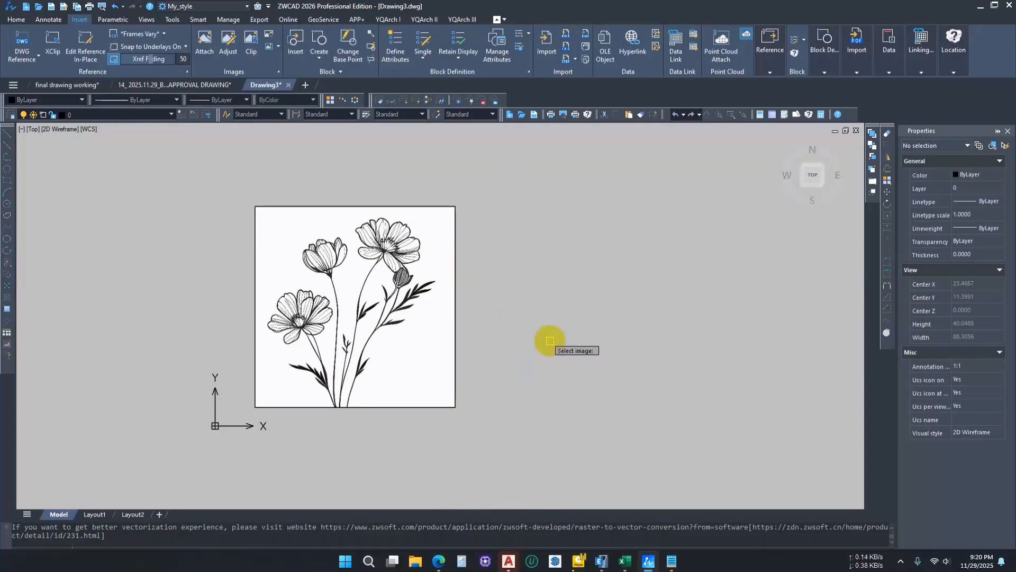
pyautogui.click(457, 318)
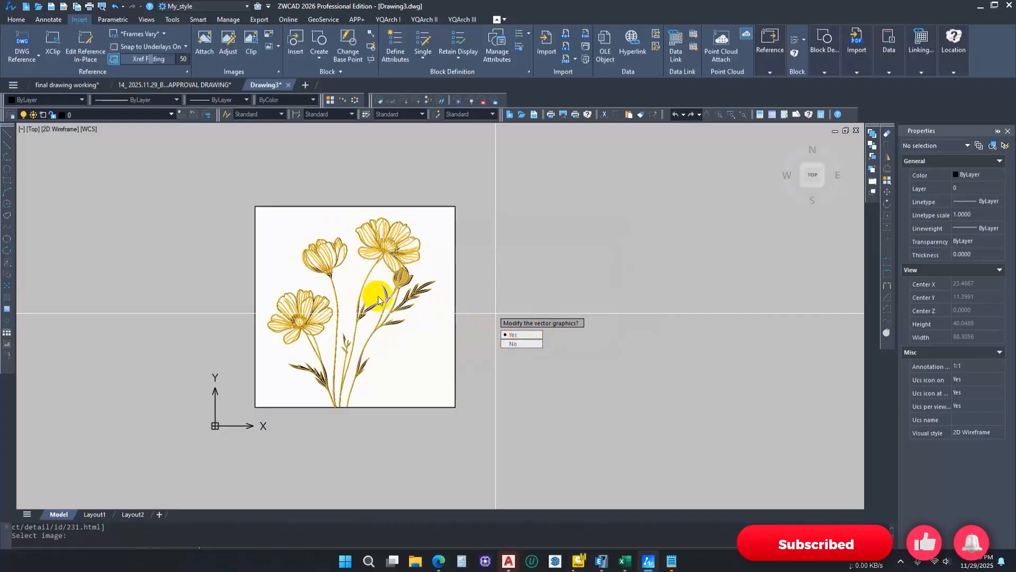
pyautogui.click(513, 344)
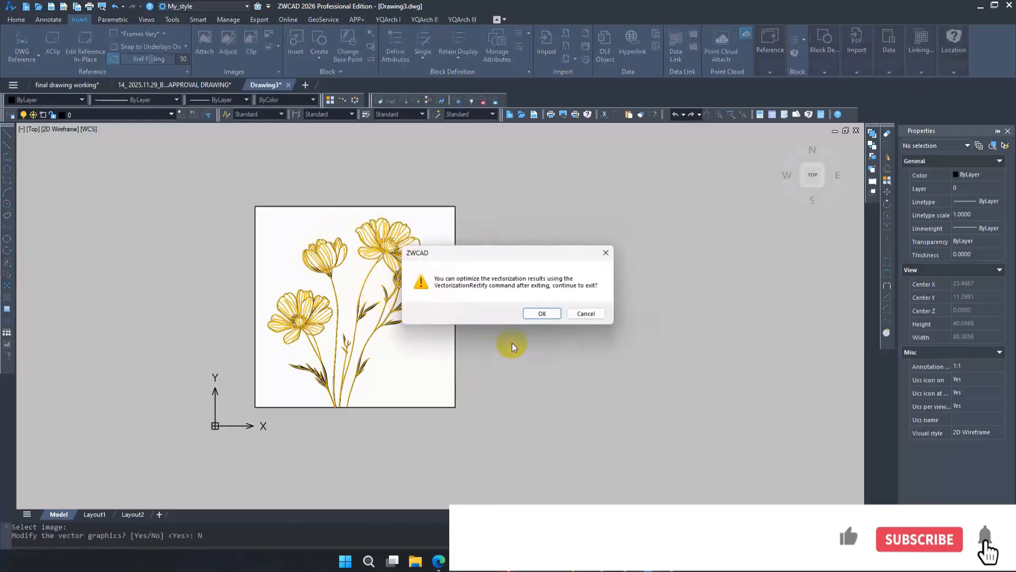
pyautogui.click(542, 314)
# Move the original flower image to the right, clear of its vectorized linework.
pyautogui.click(480, 371)
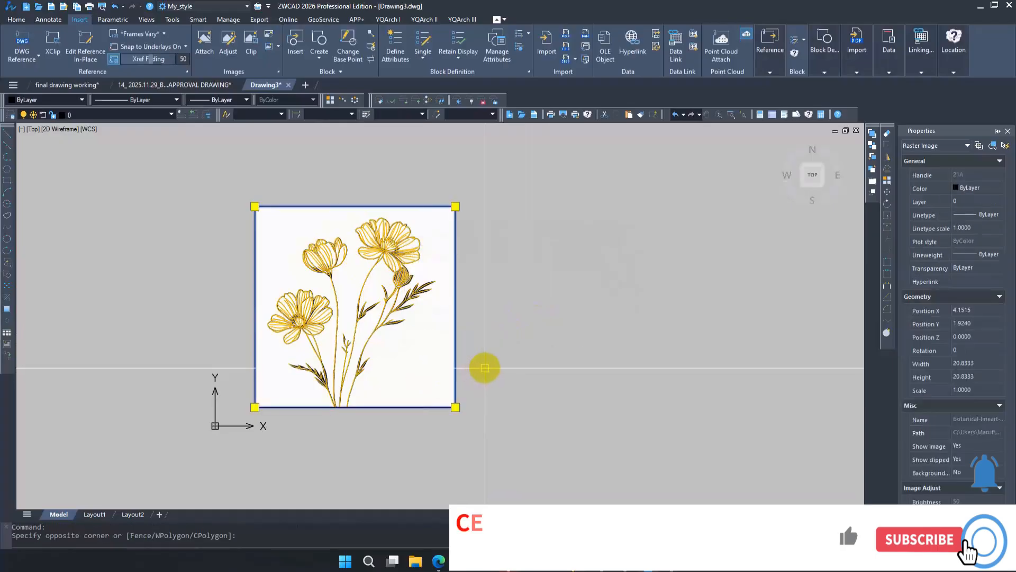
pyautogui.write('m')
pyautogui.press('Return')
pyautogui.click(507, 351)
pyautogui.click(750, 355)
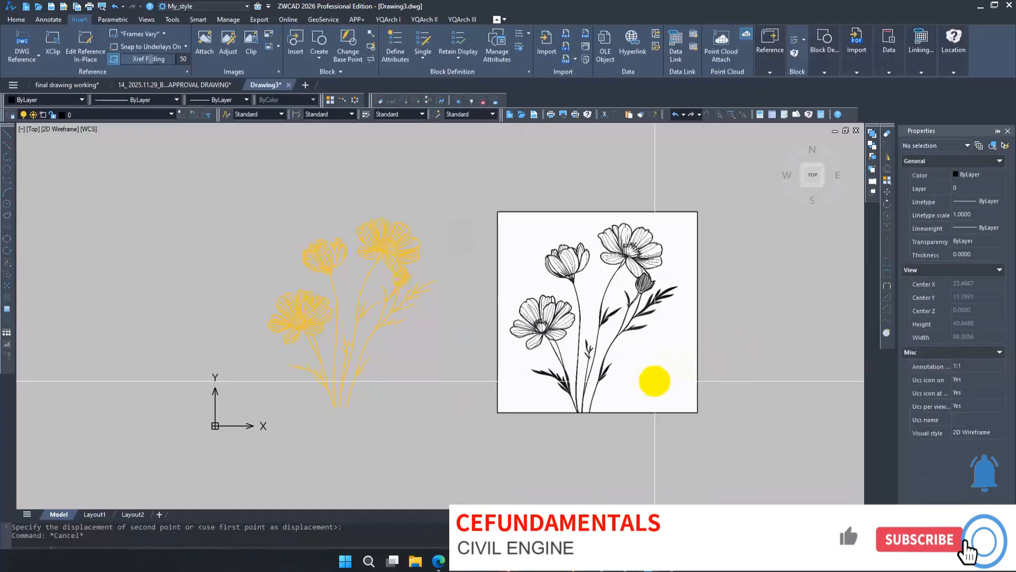
pyautogui.press('Escape')
# Select the whole vectorized flower and compare its linework up close with the original image.
pyautogui.click(244, 197)
pyautogui.click(468, 444)
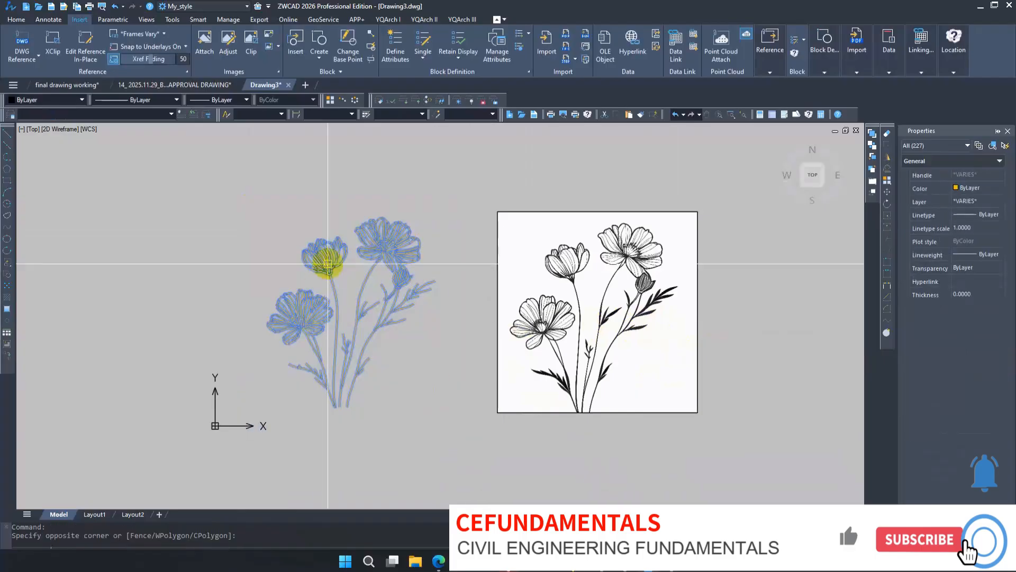
pyautogui.scroll(2, 397, 296)
pyautogui.moveTo(557, 291); pyautogui.dragTo(351, 284, button='middle')
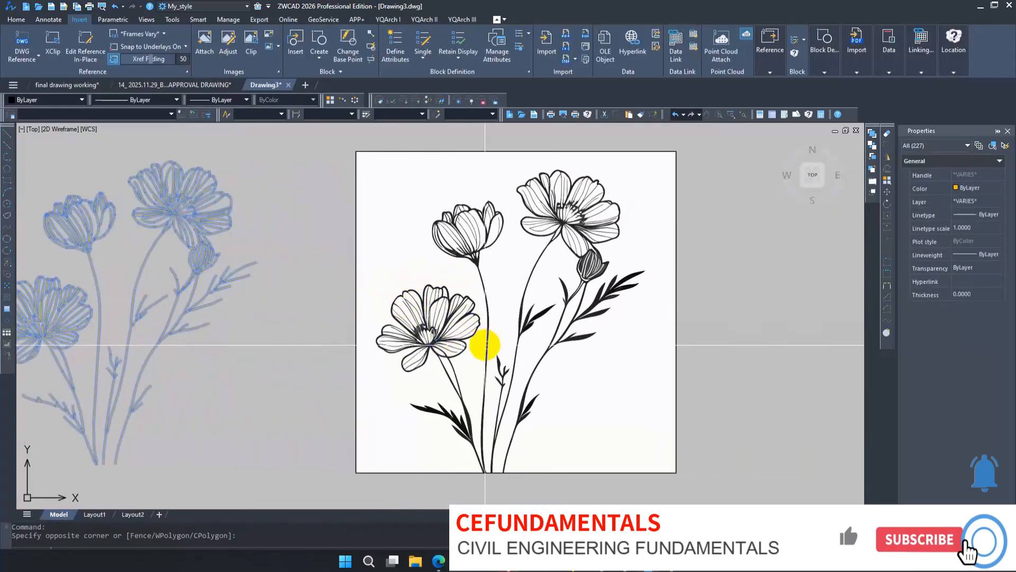
pyautogui.scroll(-2, 423, 339)
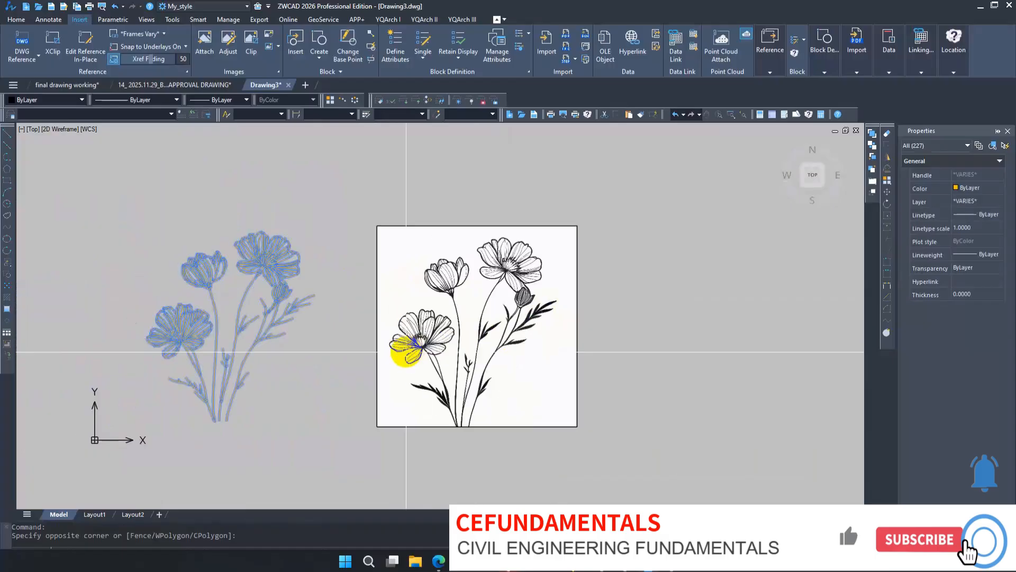
pyautogui.moveTo(399, 345); pyautogui.dragTo(444, 347, button='middle')
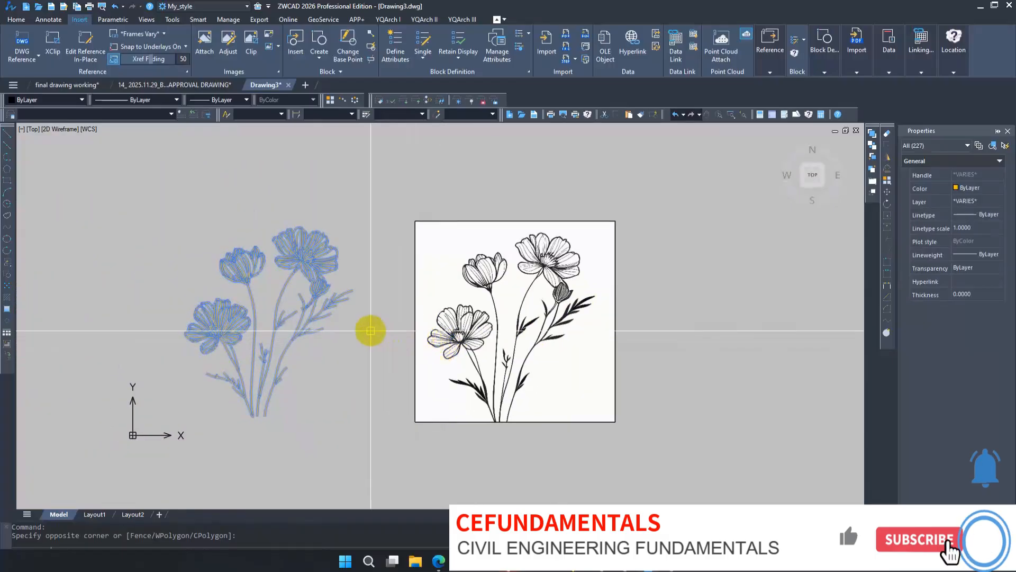
pyautogui.moveTo(370, 329); pyautogui.dragTo(408, 320, button='middle')
pyautogui.scroll(2, 331, 275)
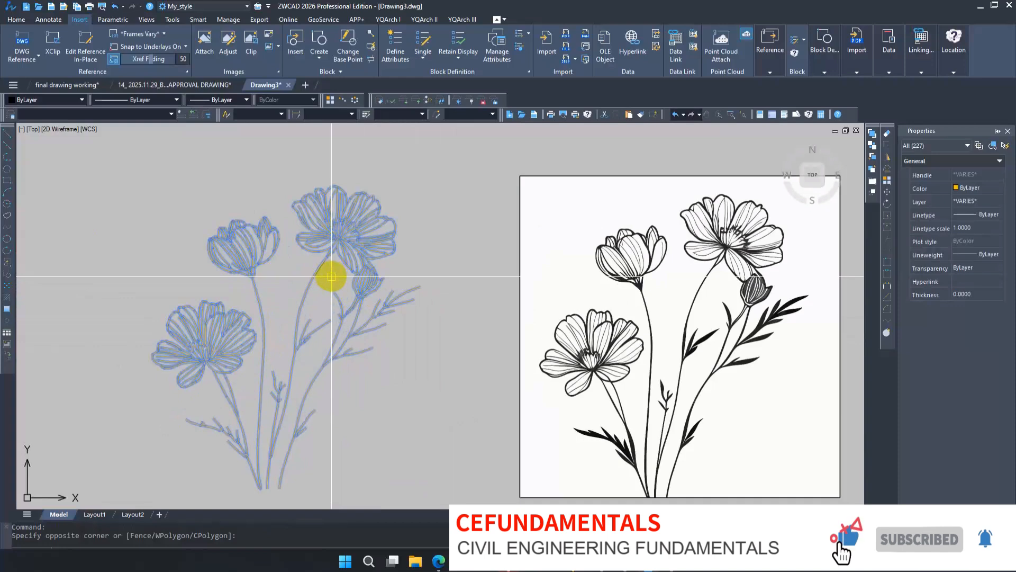
pyautogui.scroll(-2, 333, 277)
pyautogui.scroll(2, 339, 281)
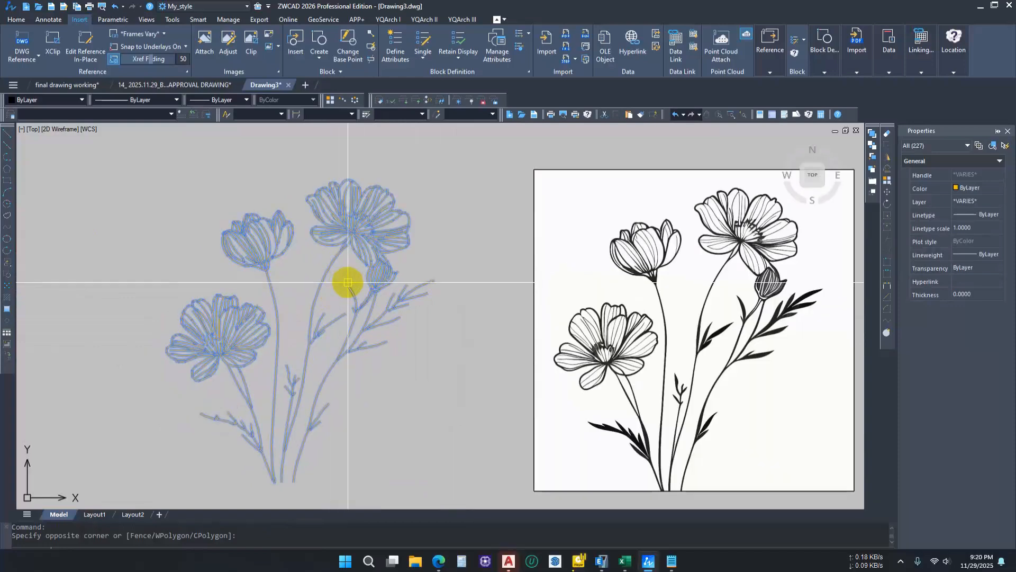
pyautogui.scroll(-2, 393, 313)
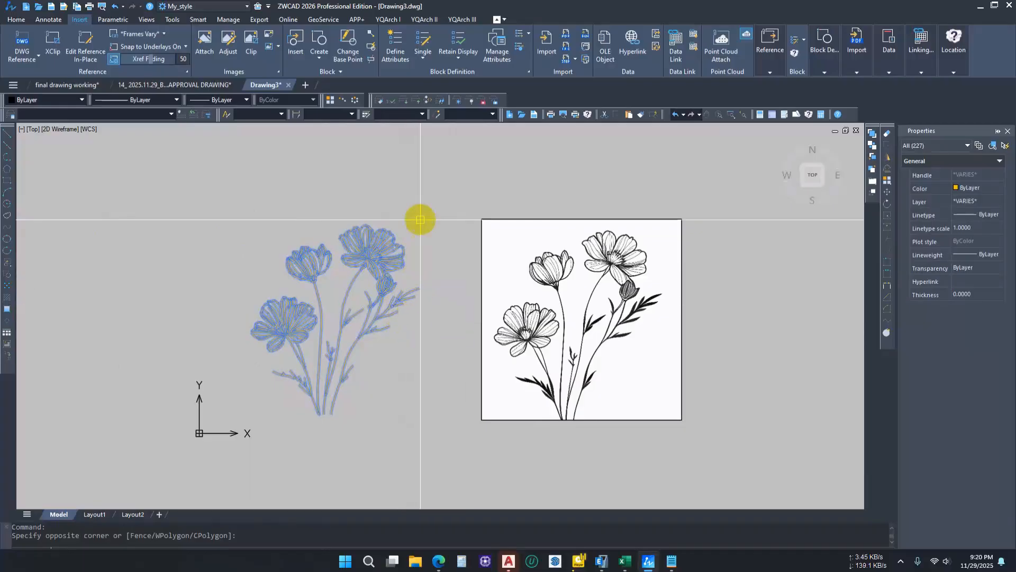
pyautogui.click(431, 185)
pyautogui.click(258, 444)
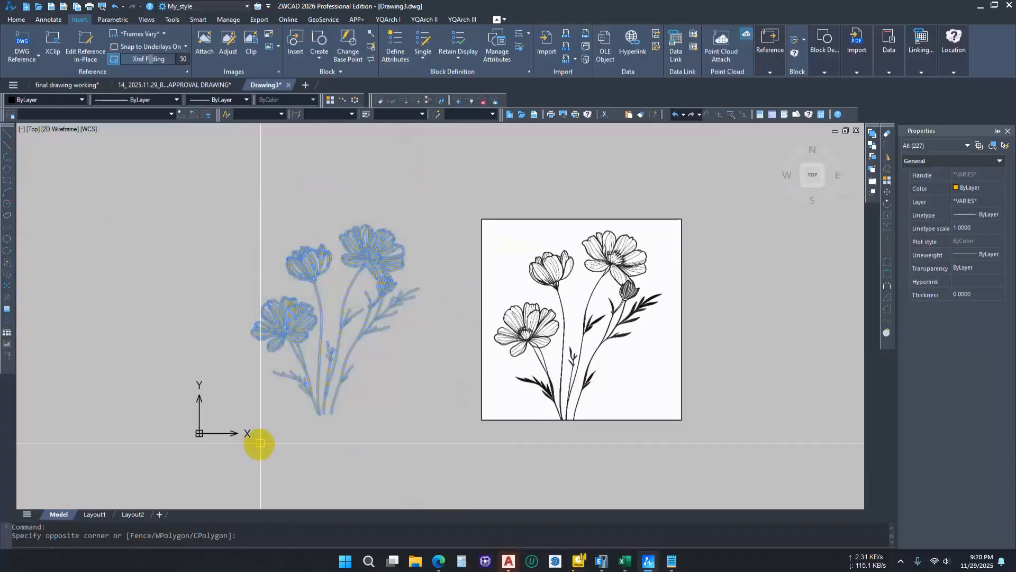
pyautogui.click(210, 180)
pyautogui.click(446, 482)
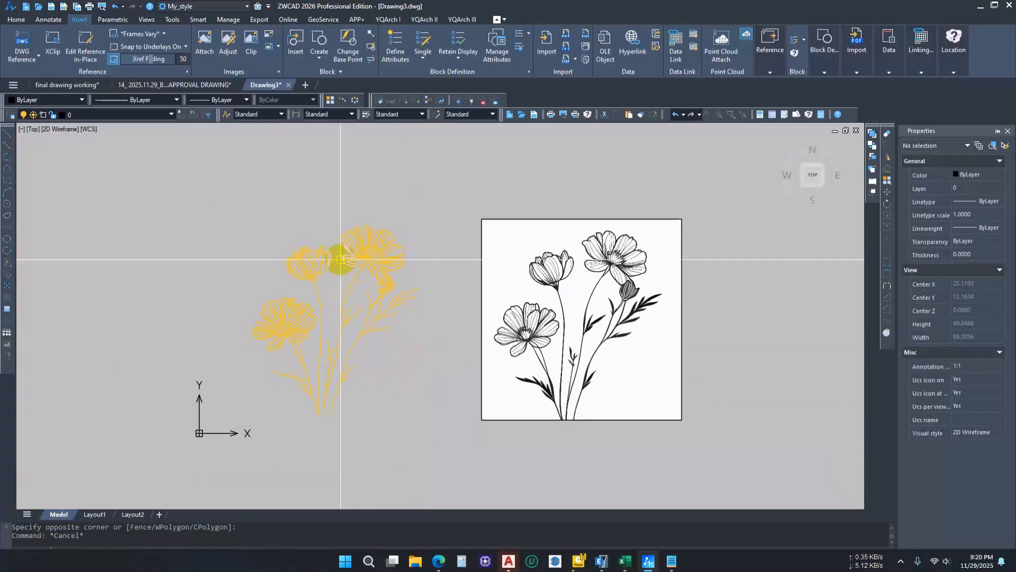
pyautogui.click(238, 210)
pyautogui.click(439, 433)
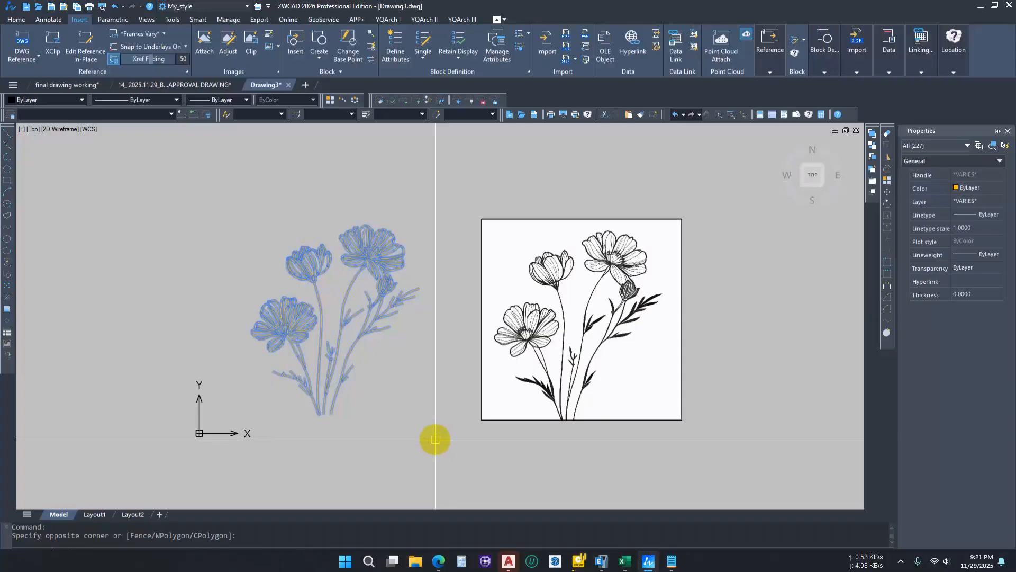
# Erase the vectorized flower linework together with the original flower image.
pyautogui.click(210, 195)
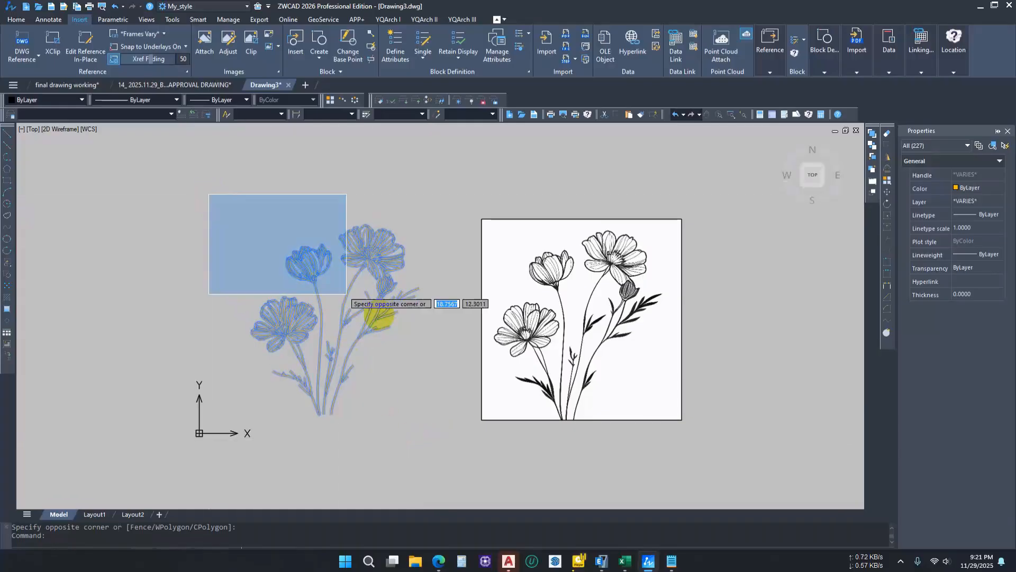
pyautogui.click(803, 475)
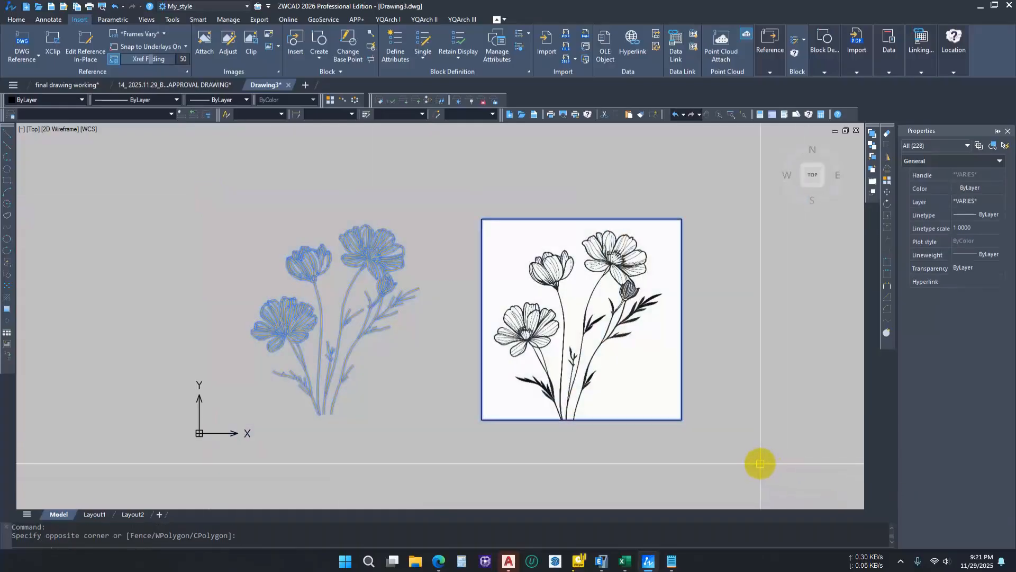
pyautogui.press('Delete')
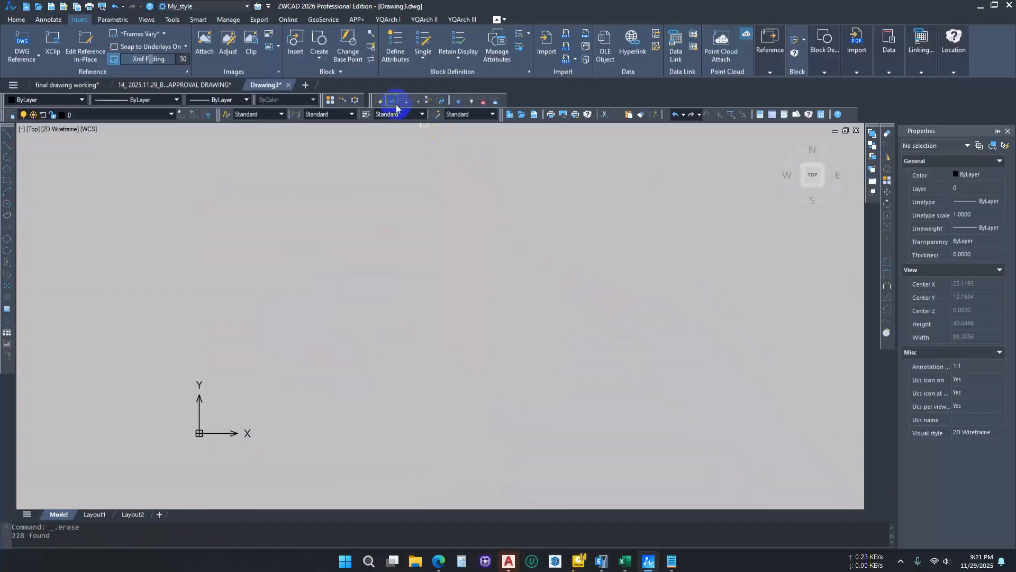
# Look over the add-on applications offered for architecture, mechanical, electrical, GIS, civil engineering and HVAC work.
pyautogui.click(356, 20)
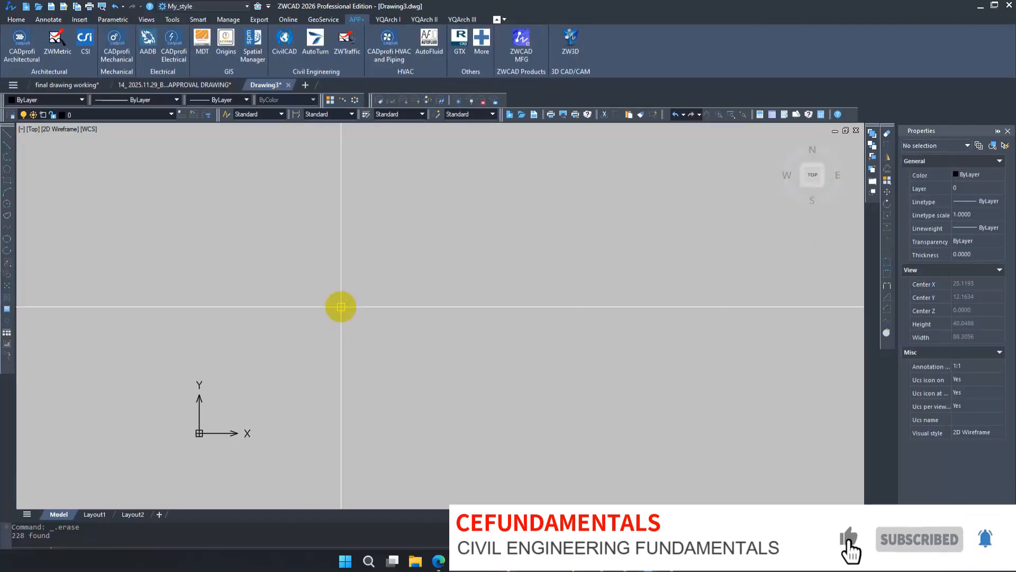
pyautogui.scroll(-4, 344, 307)
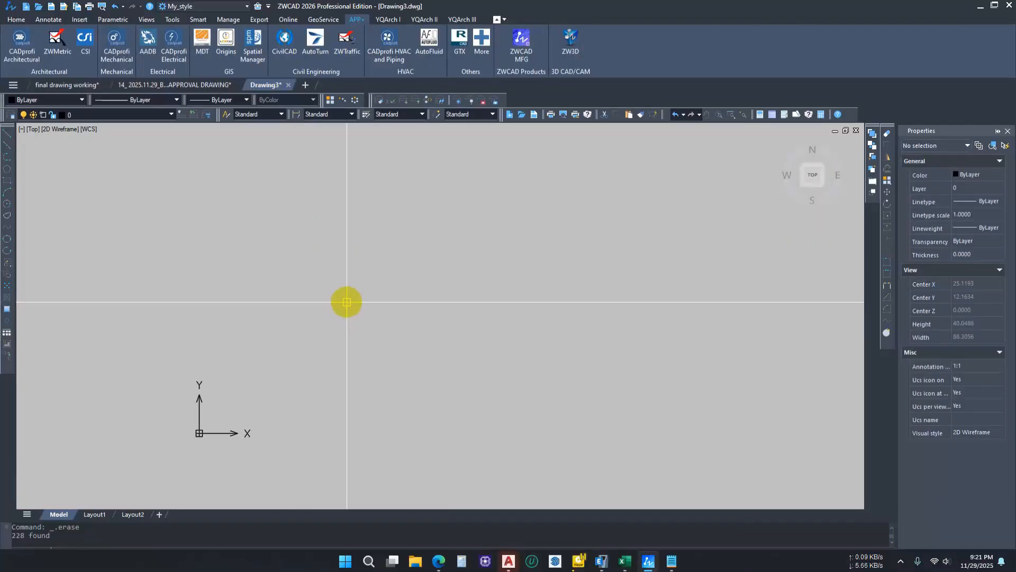
pyautogui.scroll(4, 368, 309)
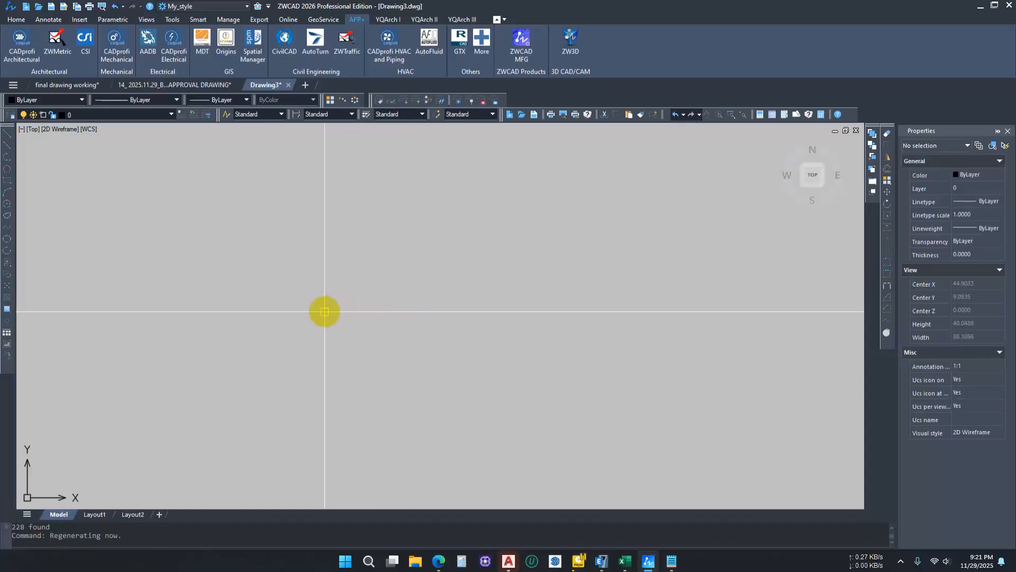
pyautogui.scroll(-3, 333, 317)
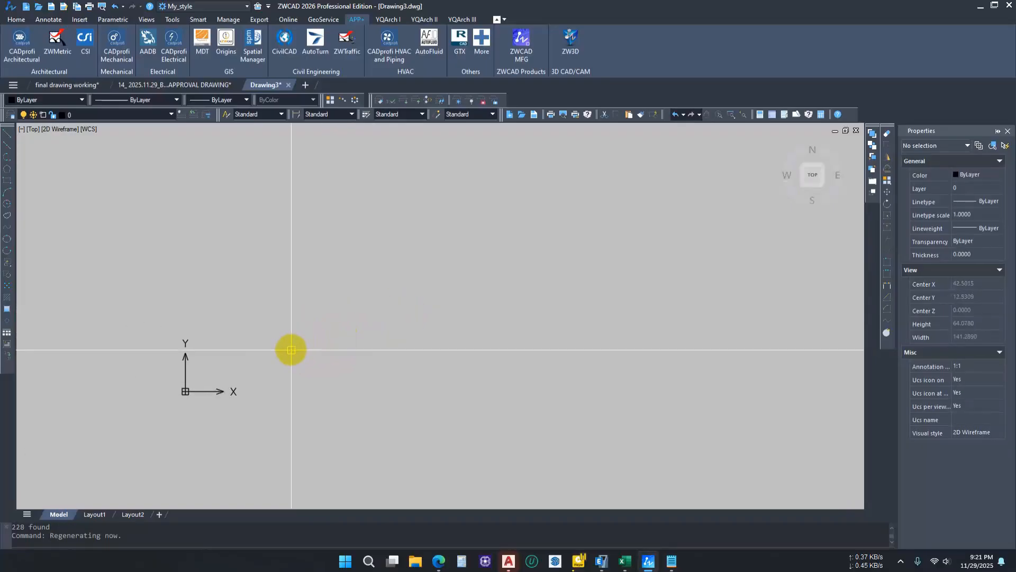
pyautogui.scroll(1, 235, 375)
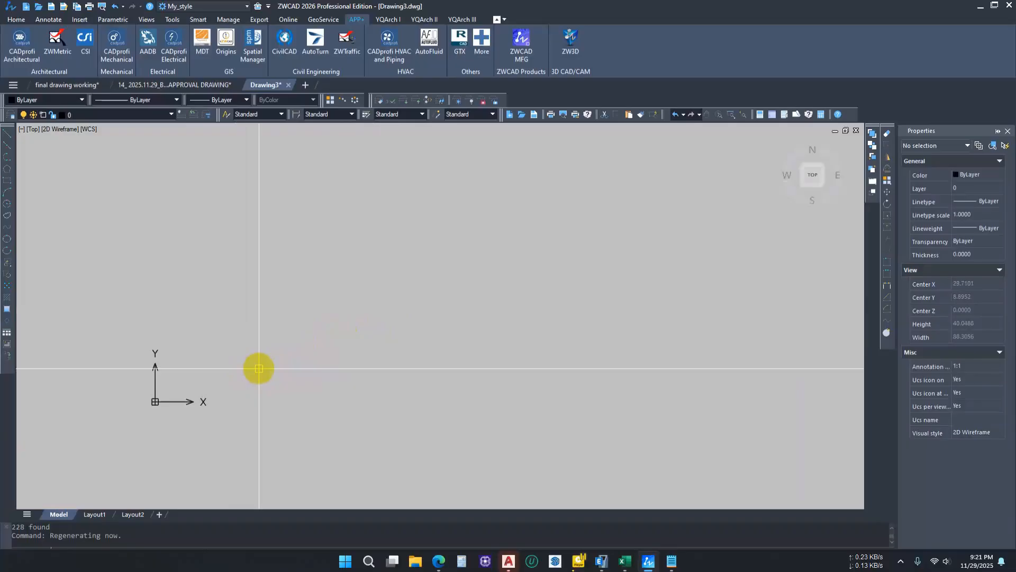